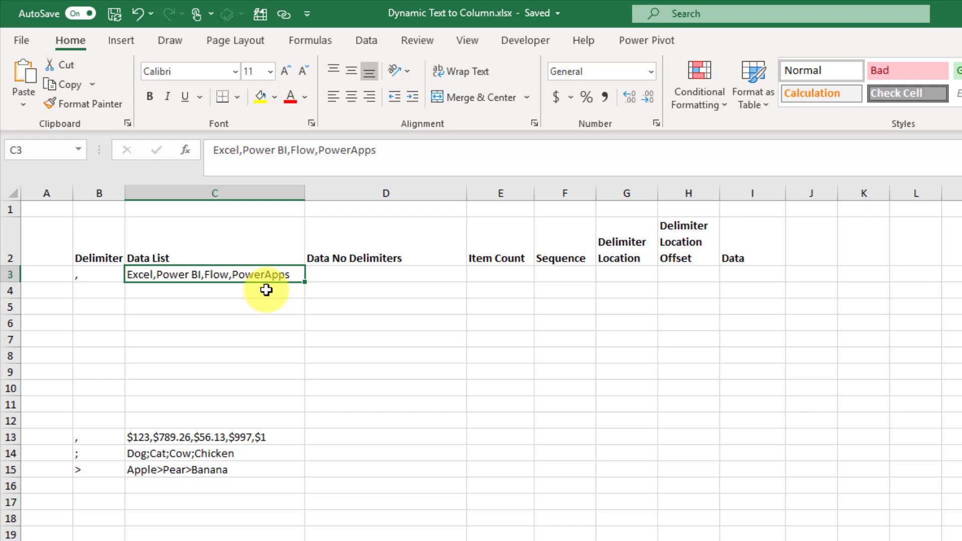
# Enter the formula =SUBSTITUTE(C3,B3,"") in cell D3 to strip the delimiters from the data list.
pyautogui.click(375, 43)
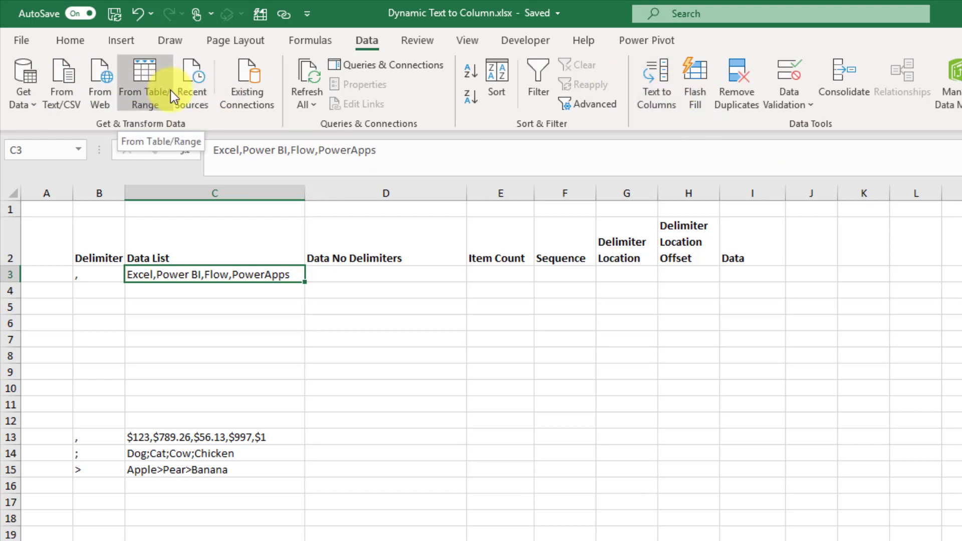
pyautogui.click(331, 274)
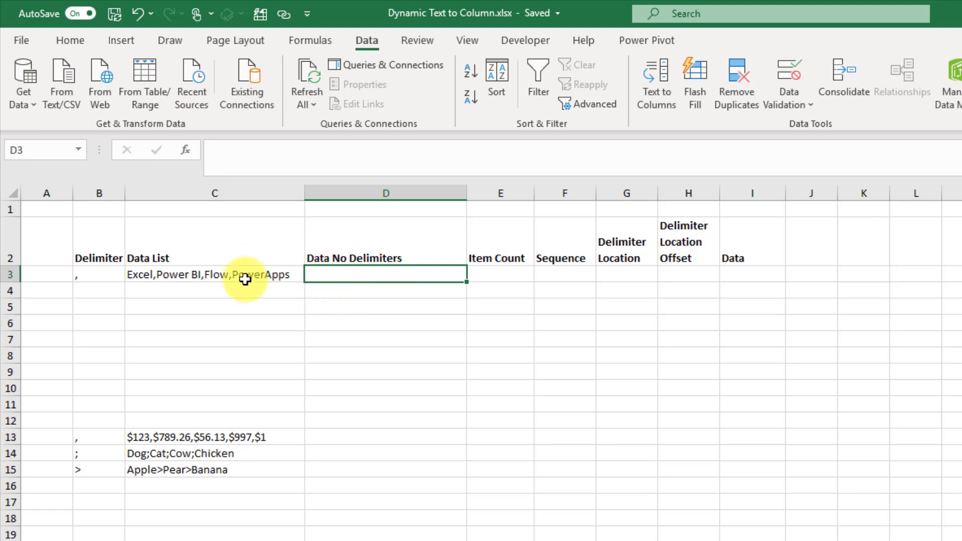
pyautogui.write('=')
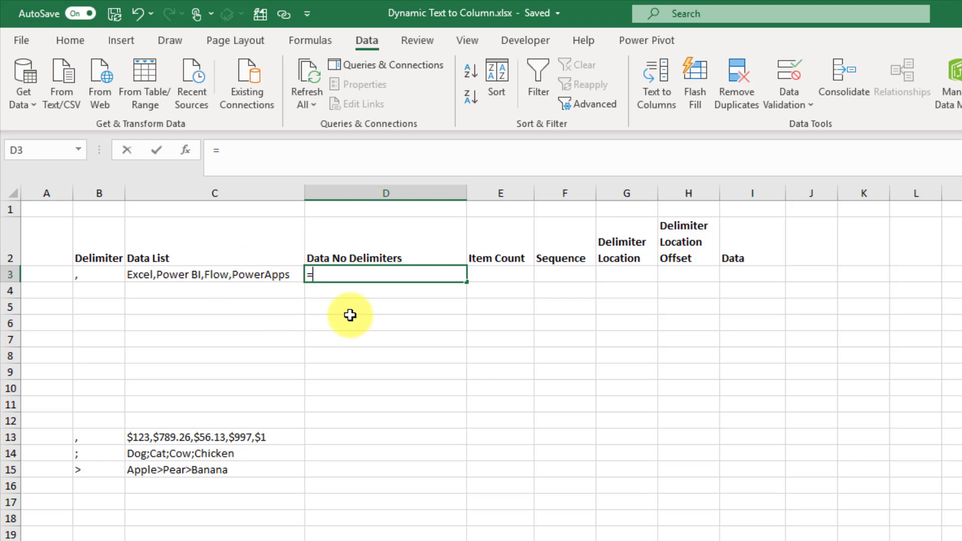
pyautogui.write('sub')
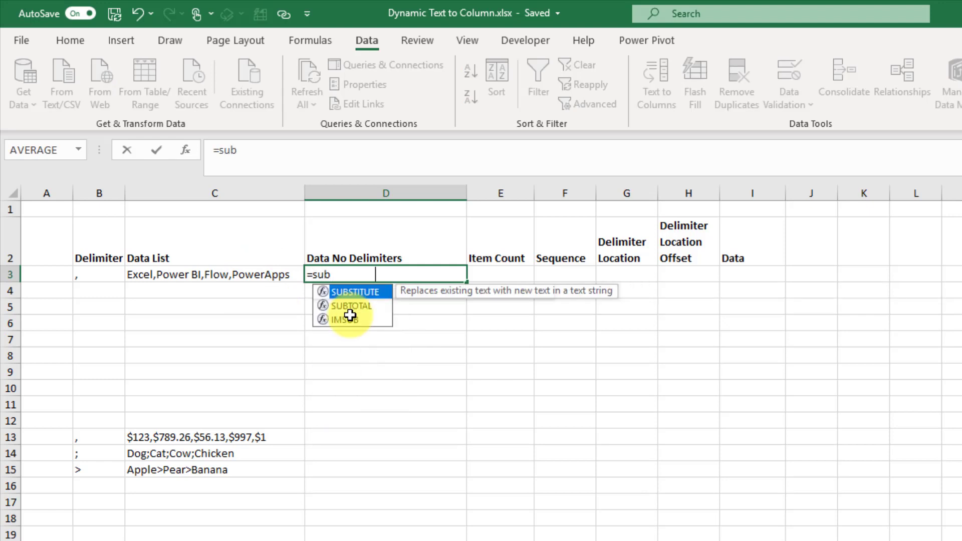
pyautogui.press('Tab')
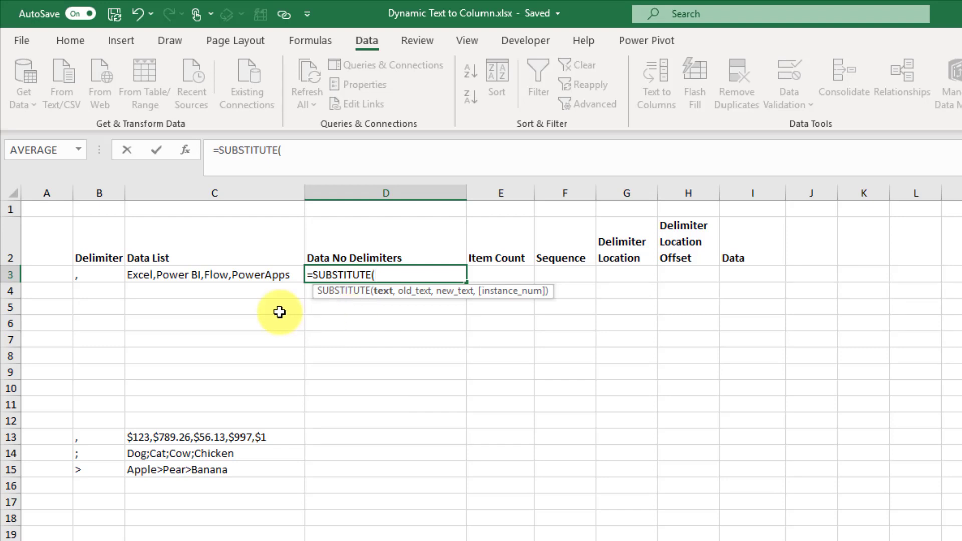
pyautogui.click(207, 274)
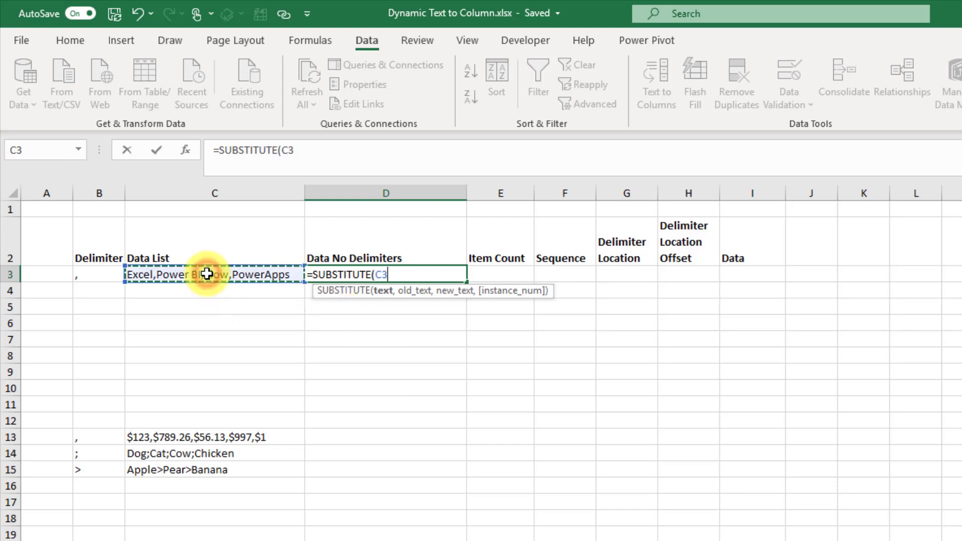
pyautogui.write(',')
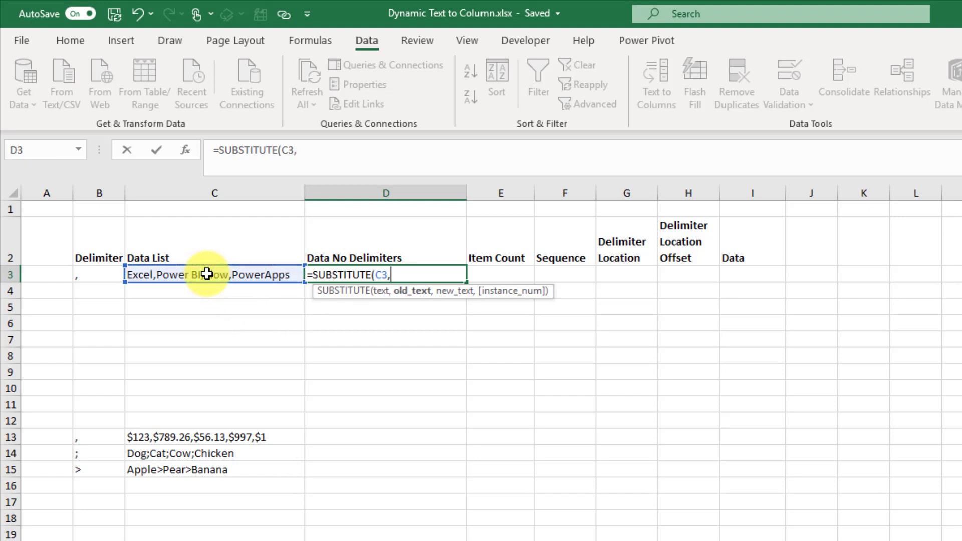
pyautogui.click(91, 272)
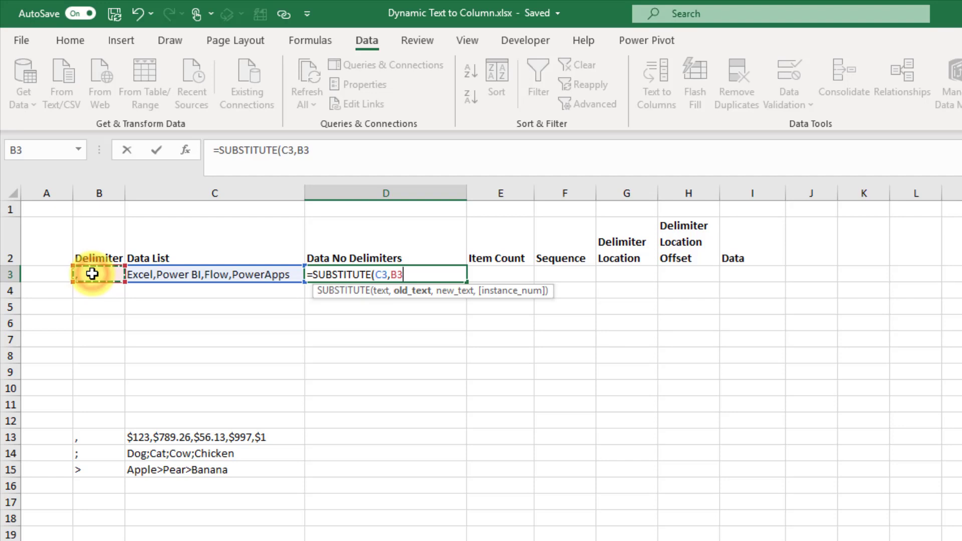
pyautogui.write(',""')
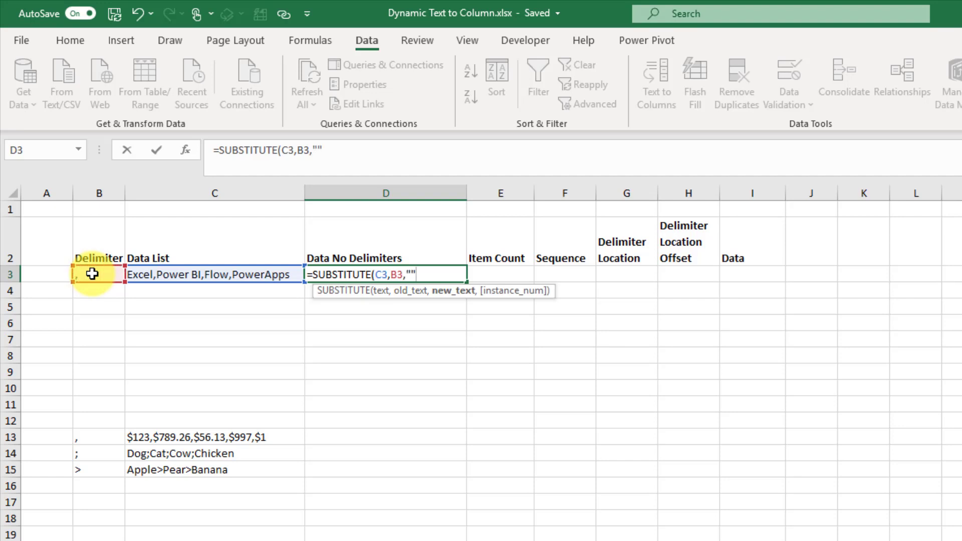
pyautogui.write(')')
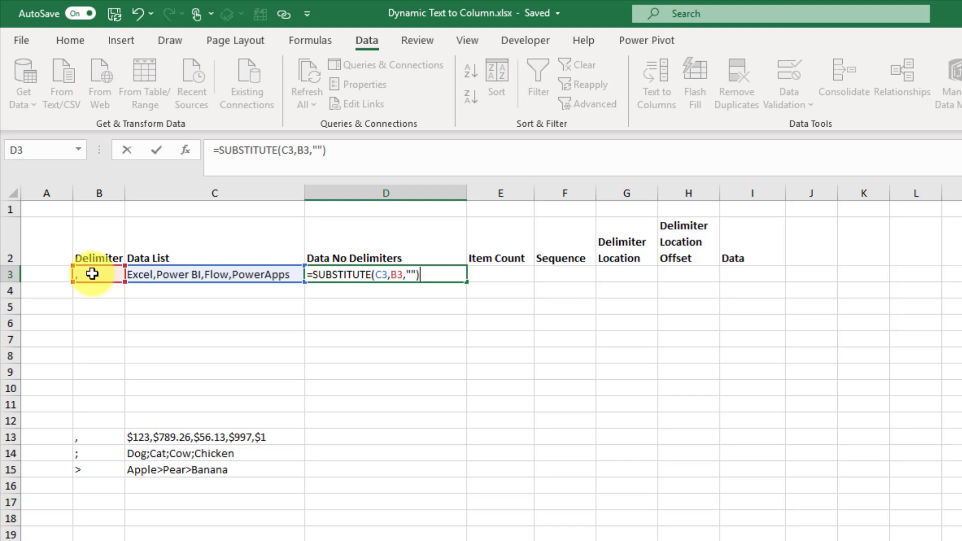
pyautogui.press('Return')
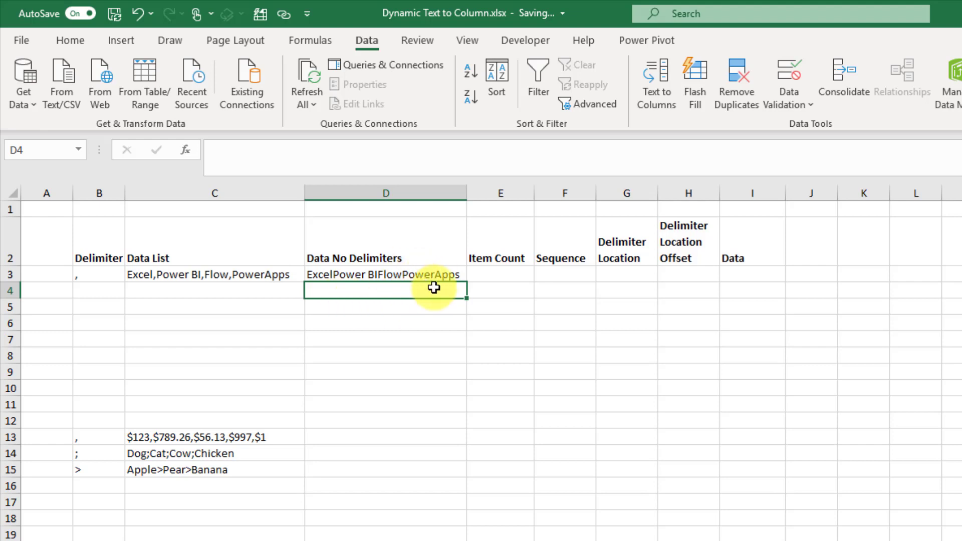
# Enter the formula =LEN(C3)-LEN(D3) in cell E3 under Item Count.
pyautogui.click(485, 276)
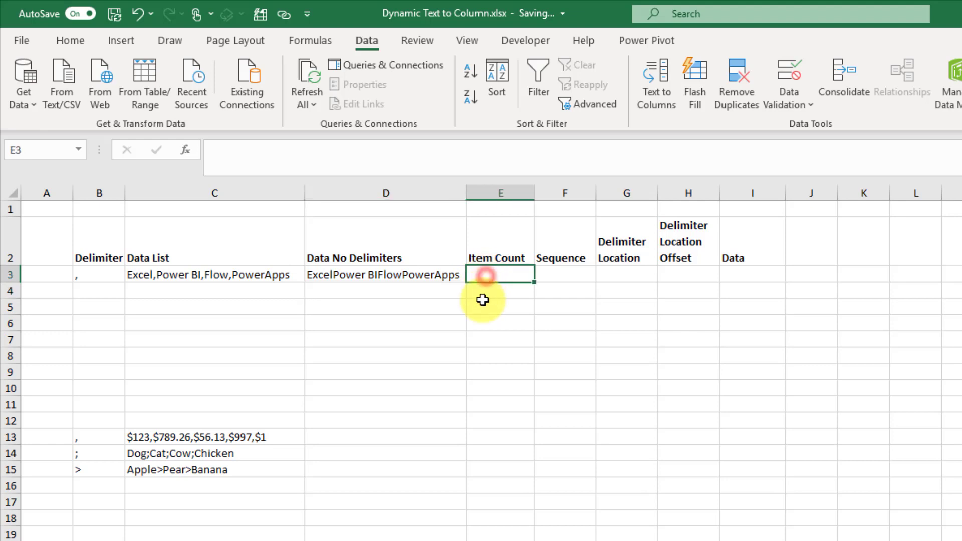
pyautogui.write('=len')
pyautogui.press('Tab')
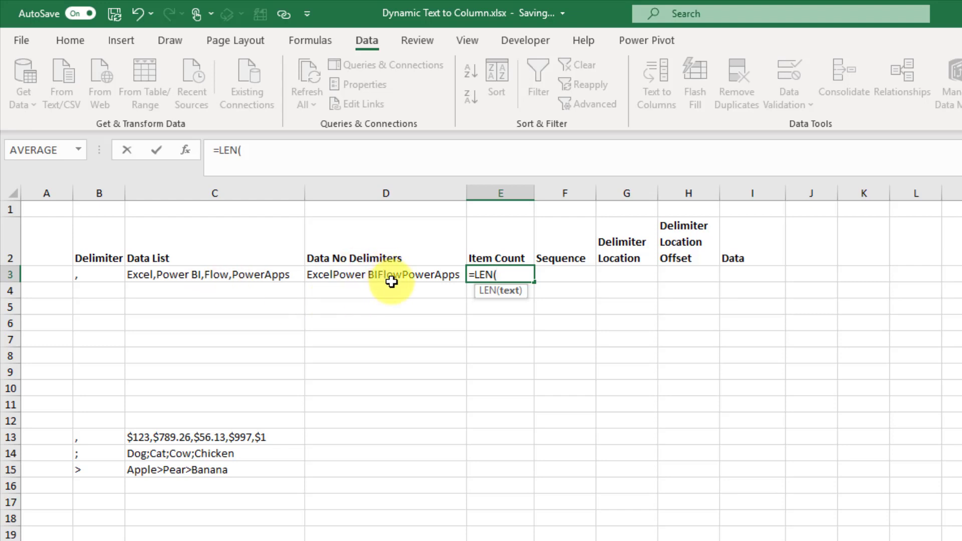
pyautogui.click(285, 273)
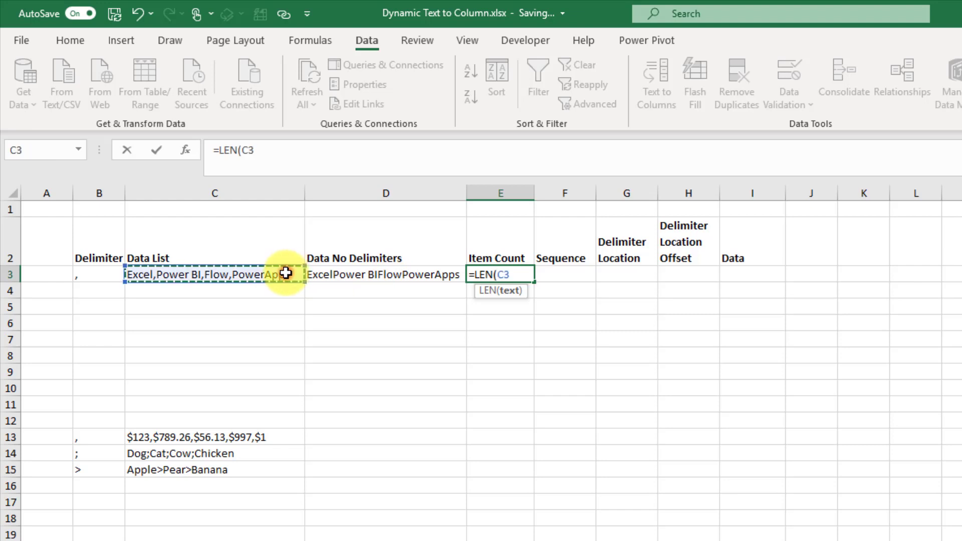
pyautogui.write(')-')
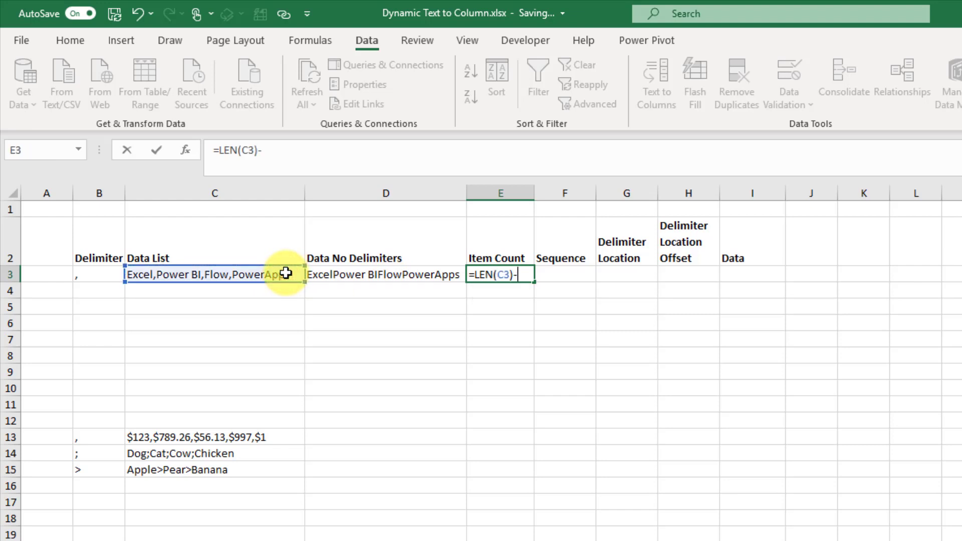
pyautogui.write('len')
pyautogui.press('Tab')
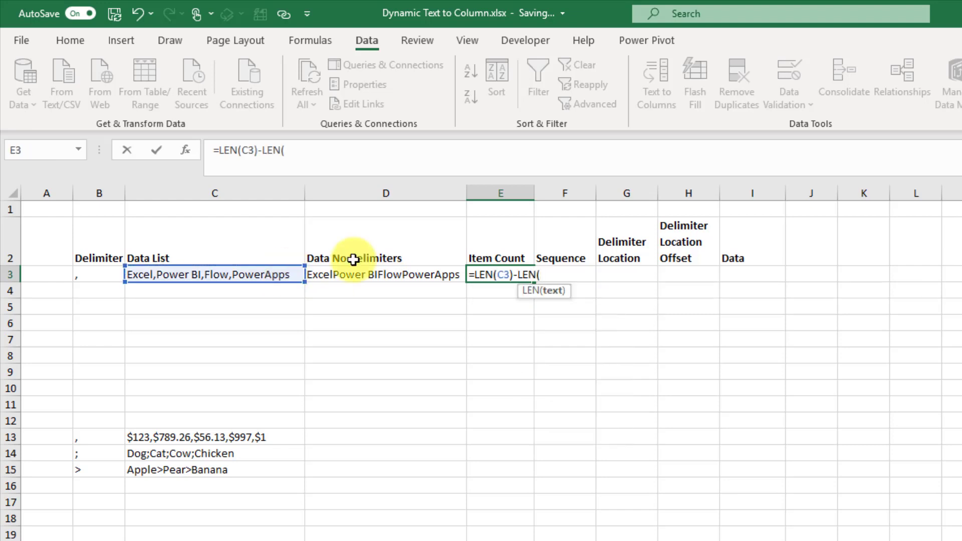
pyautogui.click(393, 275)
pyautogui.write(')')
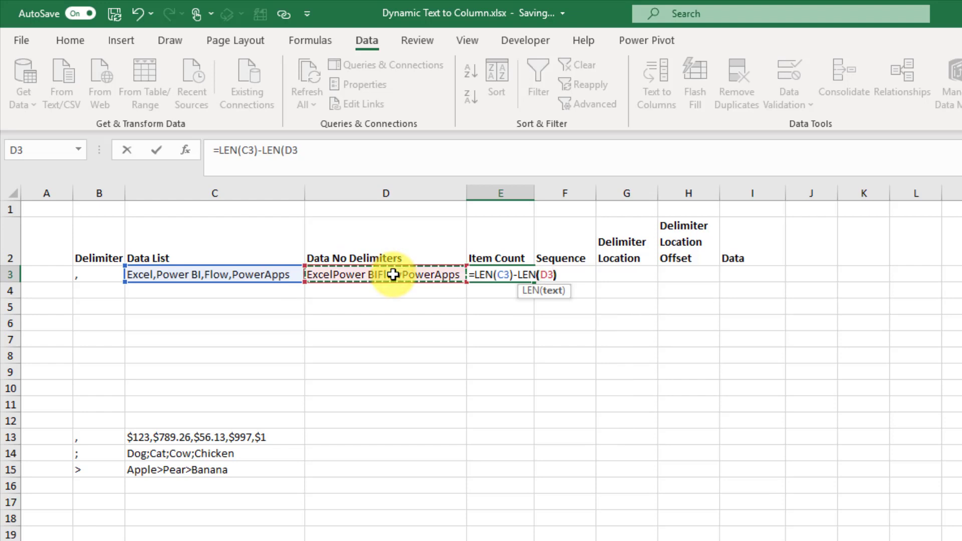
pyautogui.press('Return')
# Append +1 to the Item Count formula in E3 so it counts items instead of delimiters.
pyautogui.press('Up')
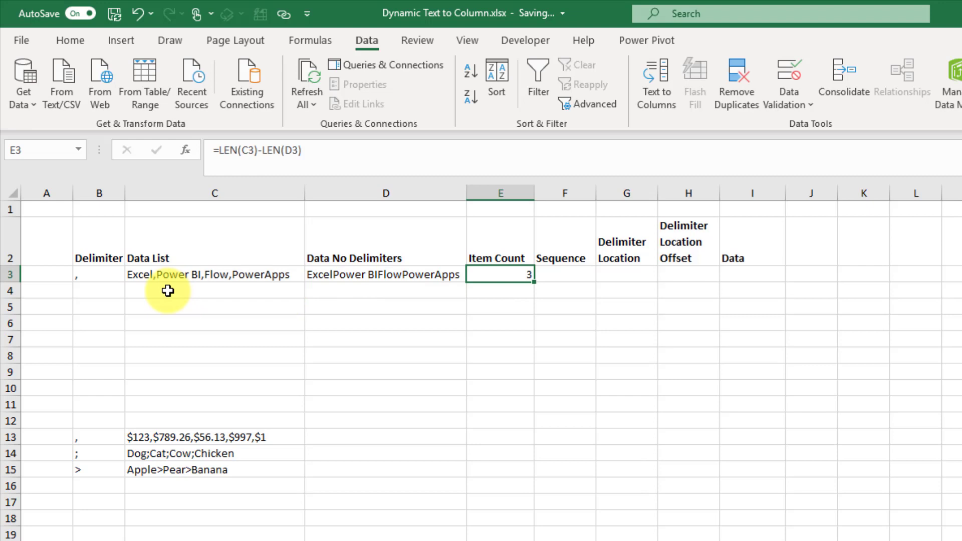
pyautogui.click(353, 145)
pyautogui.write('+1')
pyautogui.hotkey('ctrl', 'Return')
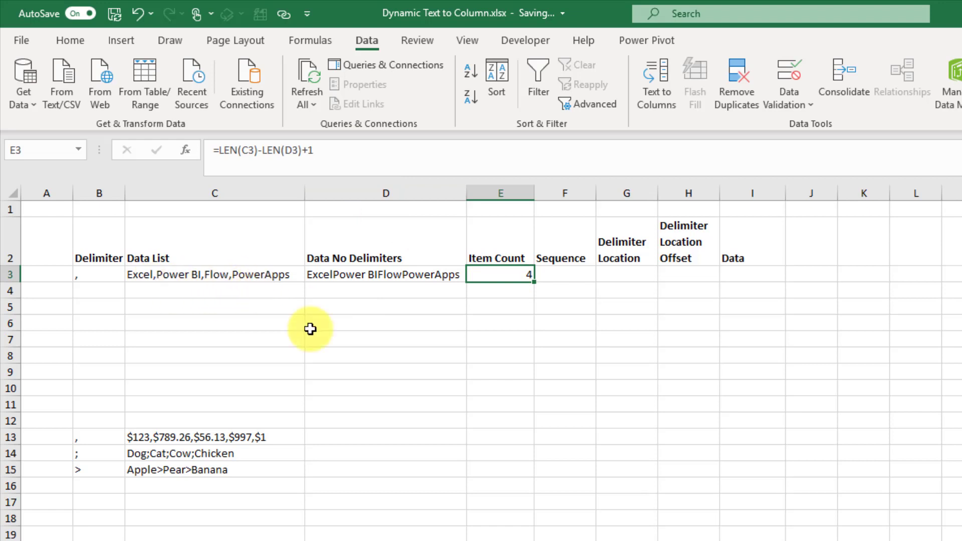
# Enter the formula =SEQUENCE(E3) in cell F3 to generate a numbered list based on the item count.
pyautogui.click(560, 278)
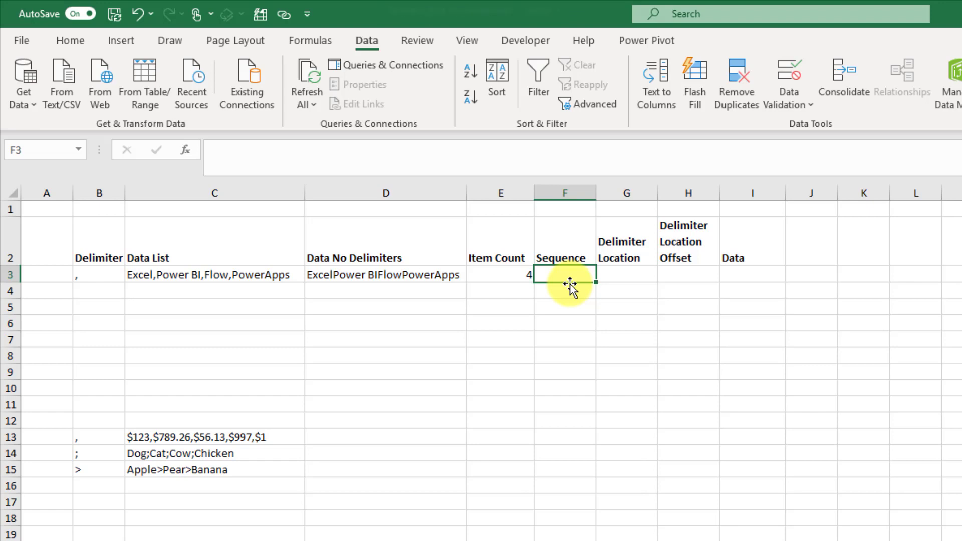
pyautogui.write('=se')
pyautogui.press('Down')
pyautogui.press('Down')
pyautogui.press('Down')
pyautogui.press('Tab')
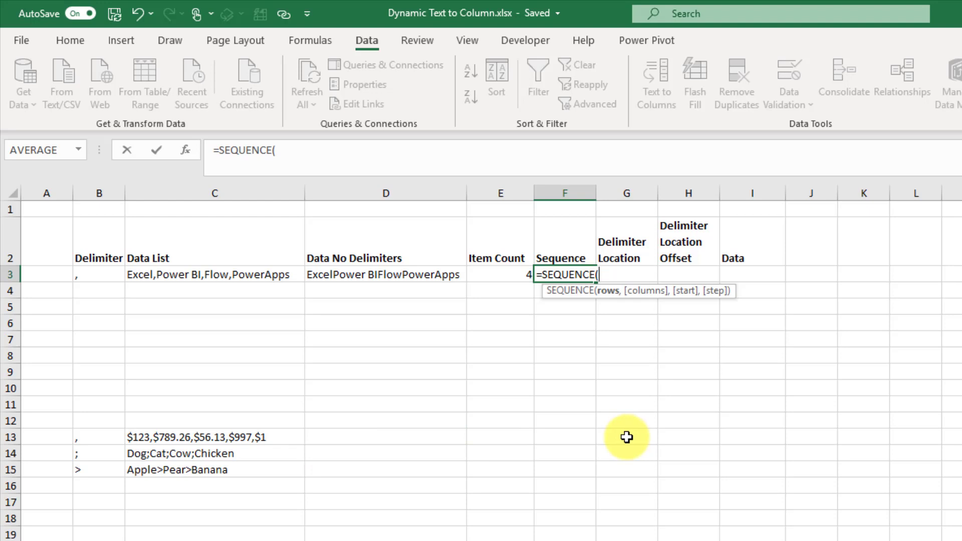
pyautogui.click(511, 276)
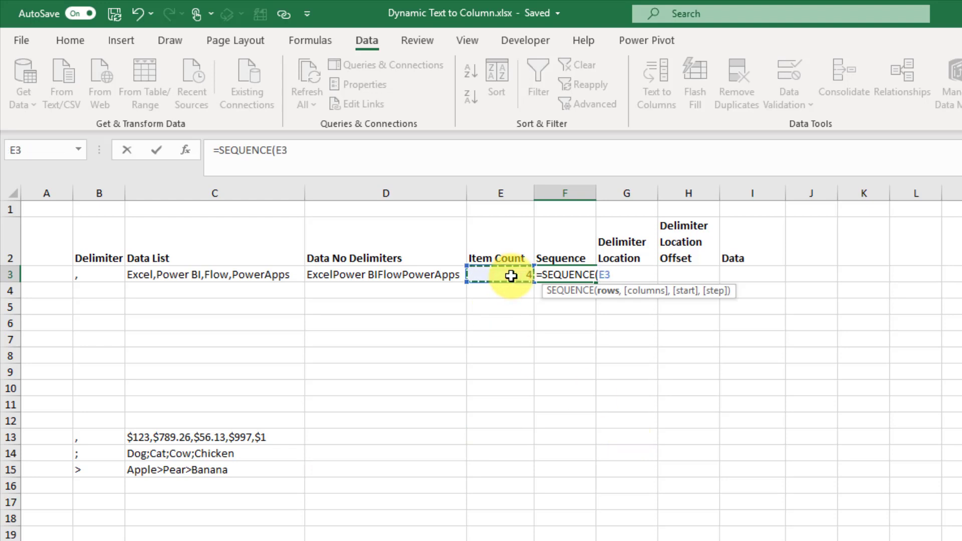
pyautogui.write(')')
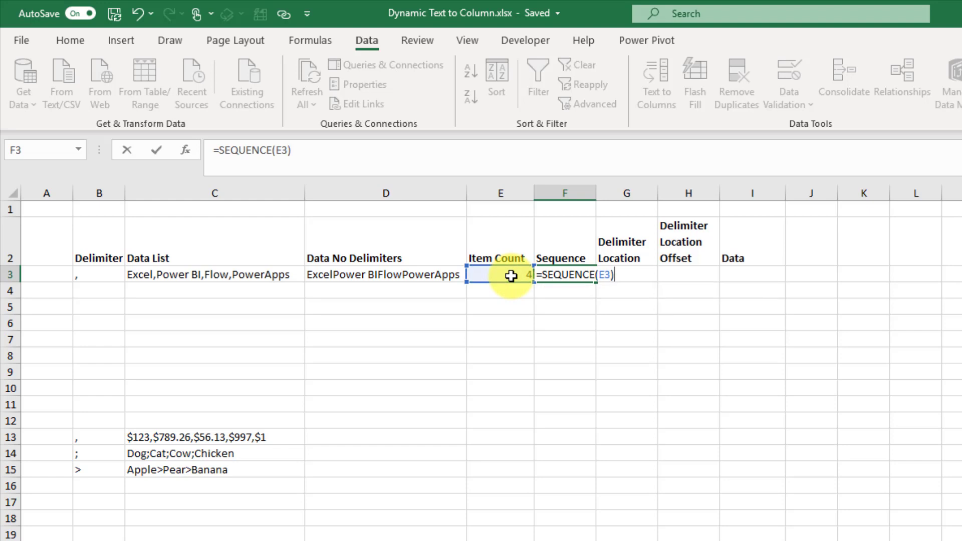
pyautogui.press('Return')
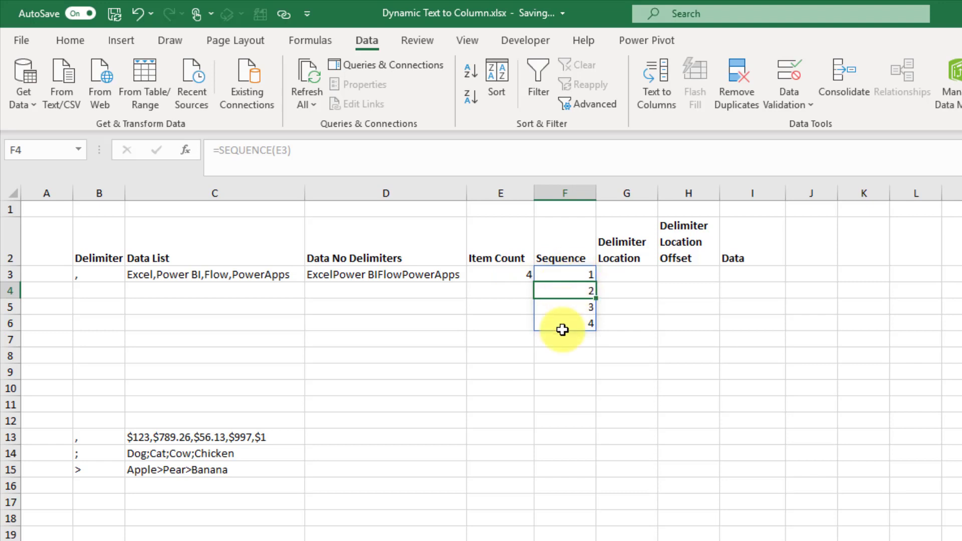
# Enter the formula =FIND(B3,C3) in cell G3 to locate the first delimiter in the data list.
pyautogui.click(633, 273)
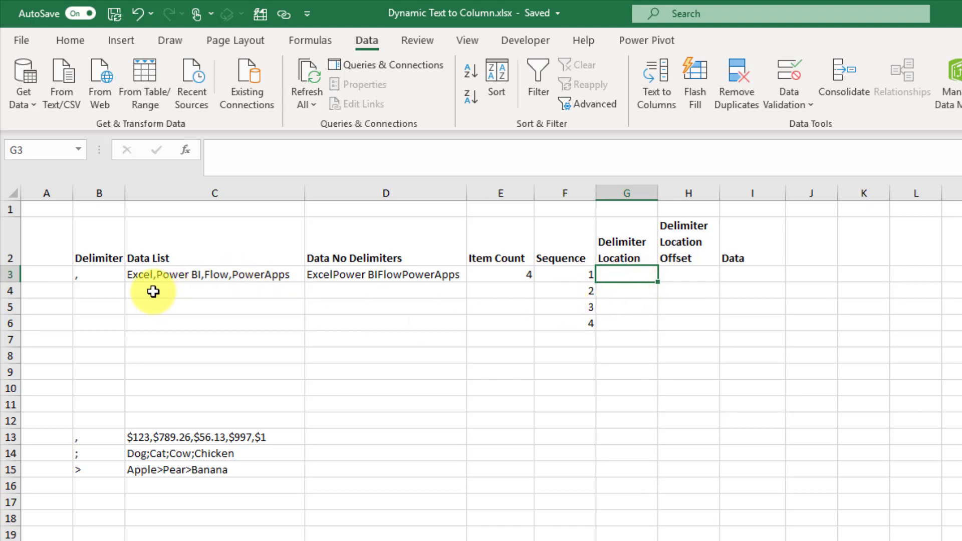
pyautogui.click(233, 275)
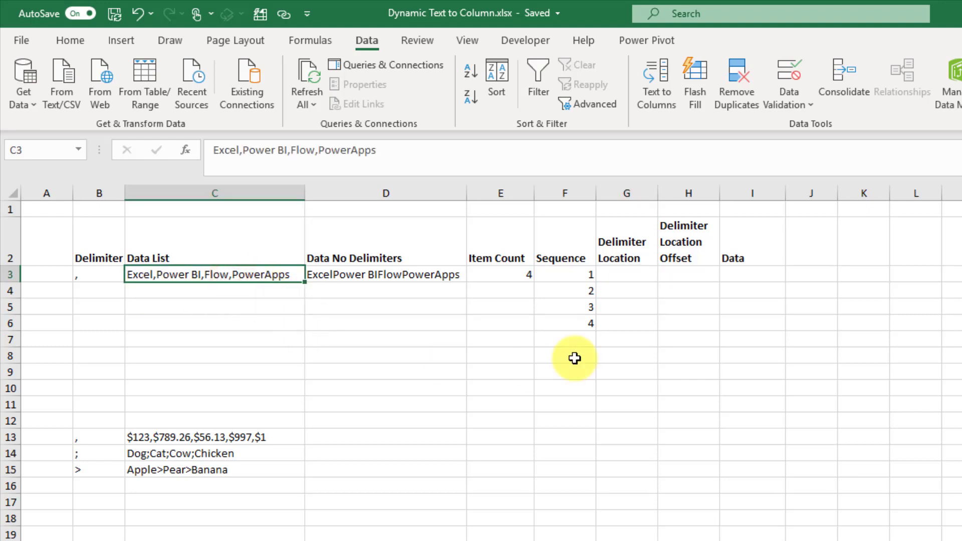
pyautogui.click(625, 276)
pyautogui.write('=find')
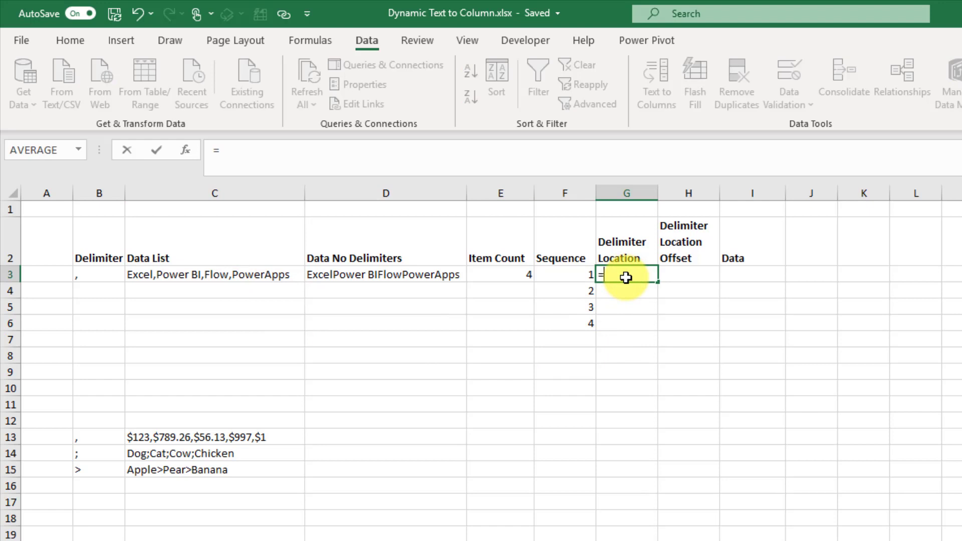
pyautogui.press('Tab')
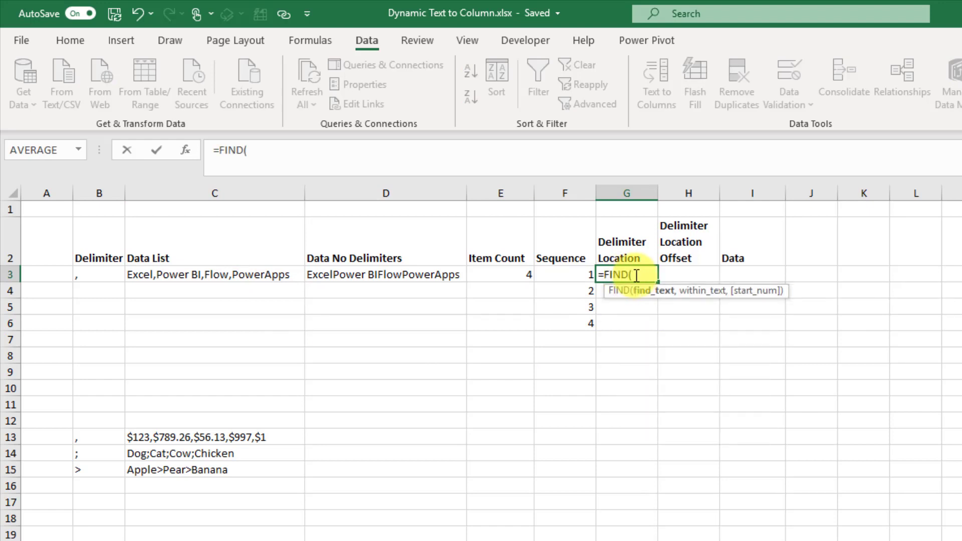
pyautogui.click(94, 274)
pyautogui.write(',')
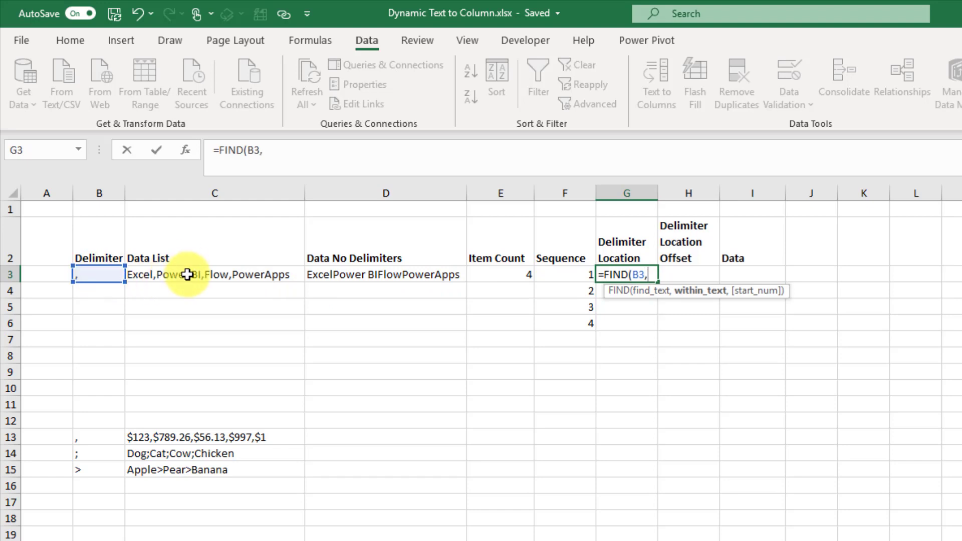
pyautogui.click(187, 274)
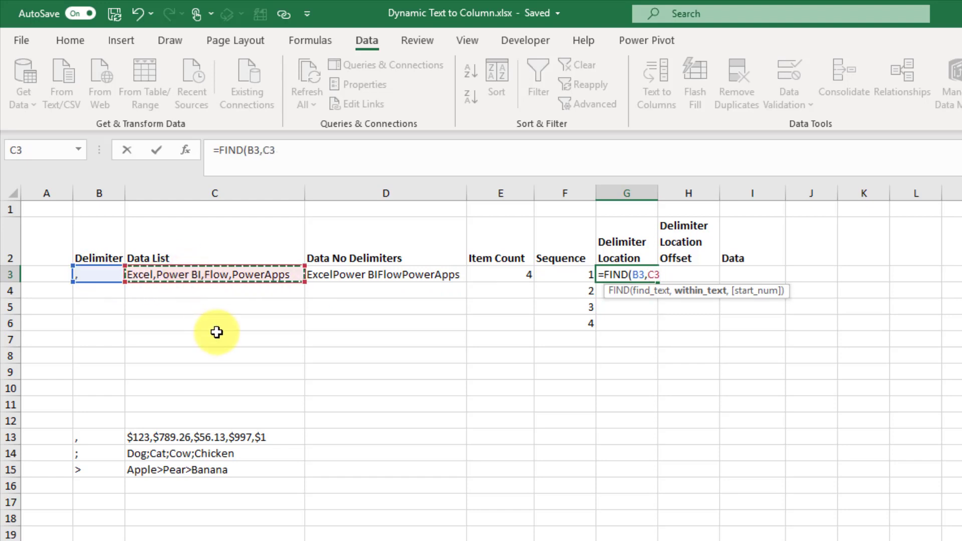
pyautogui.write(')')
pyautogui.press('Return')
# In G3's FIND formula, replace the within-text argument C3 with a SUBSTITUTE function that swaps the B3 delimiter in C3 for "|".
pyautogui.press('Up')
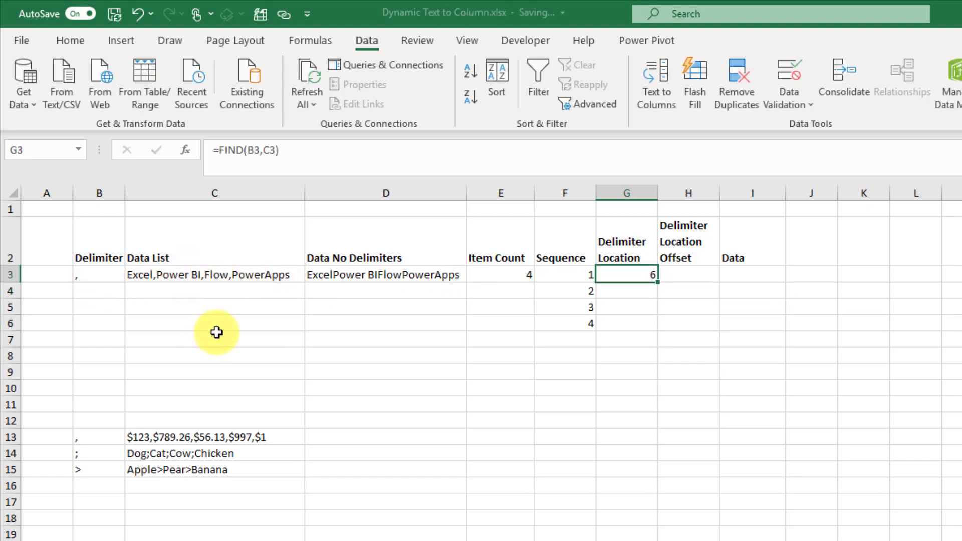
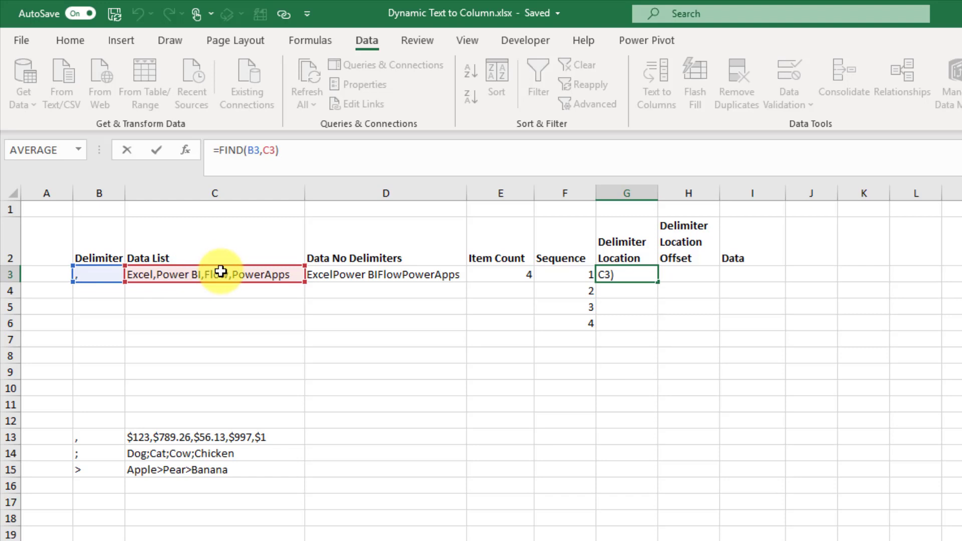
pyautogui.doubleClick(266, 151)
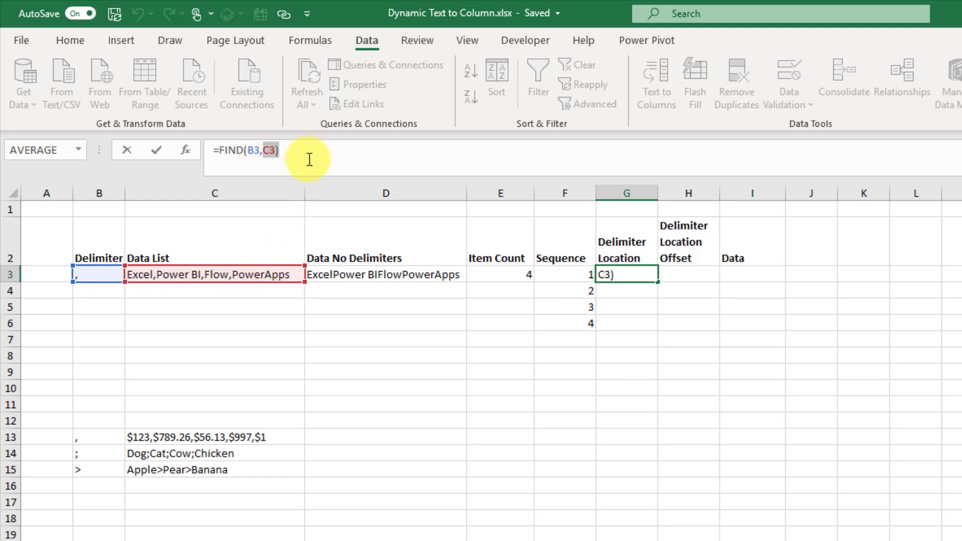
pyautogui.write('Sub')
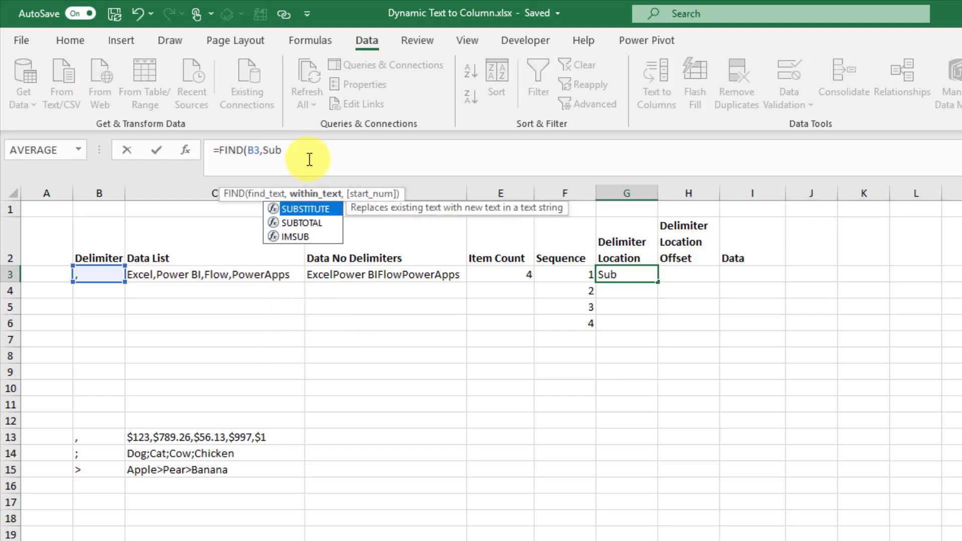
pyautogui.press('Tab')
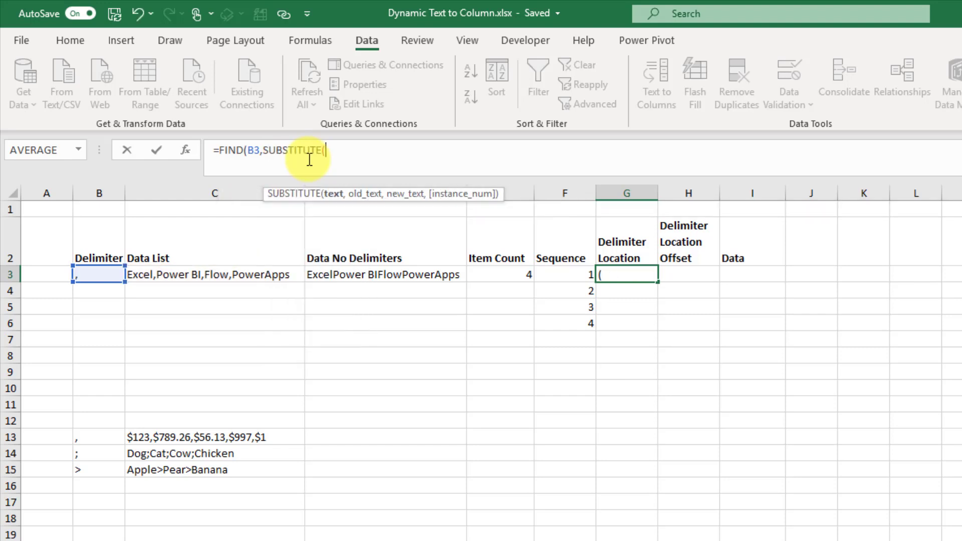
pyautogui.click(227, 274)
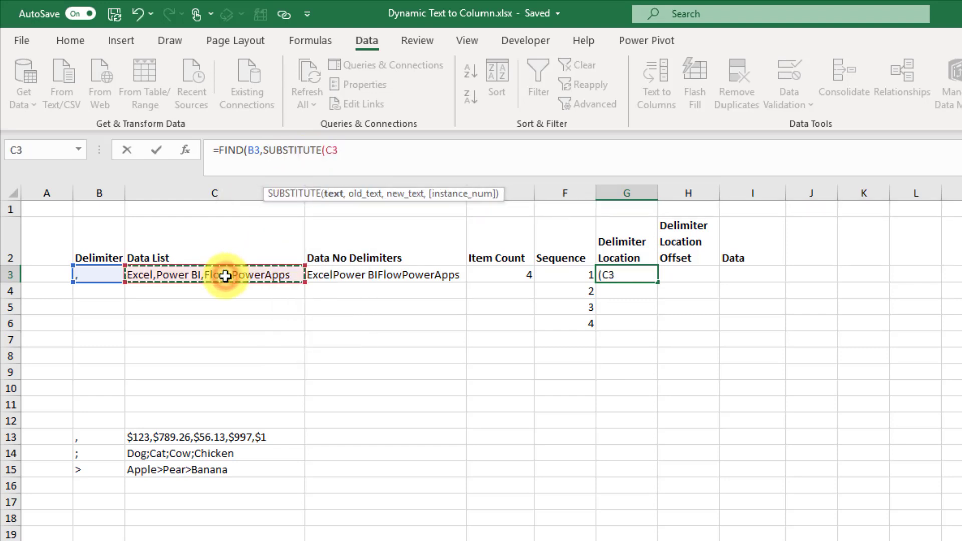
pyautogui.write(',')
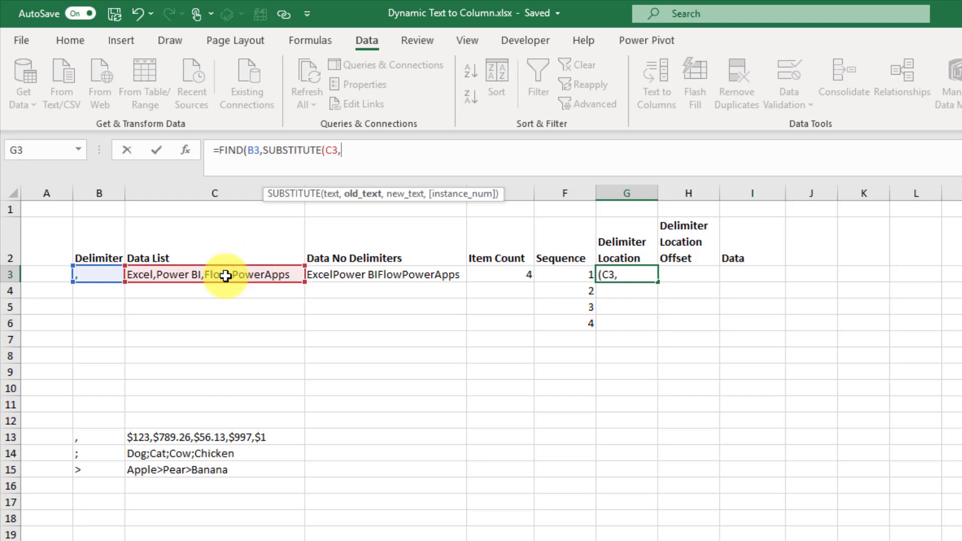
pyautogui.click(97, 273)
pyautogui.write(',"|')
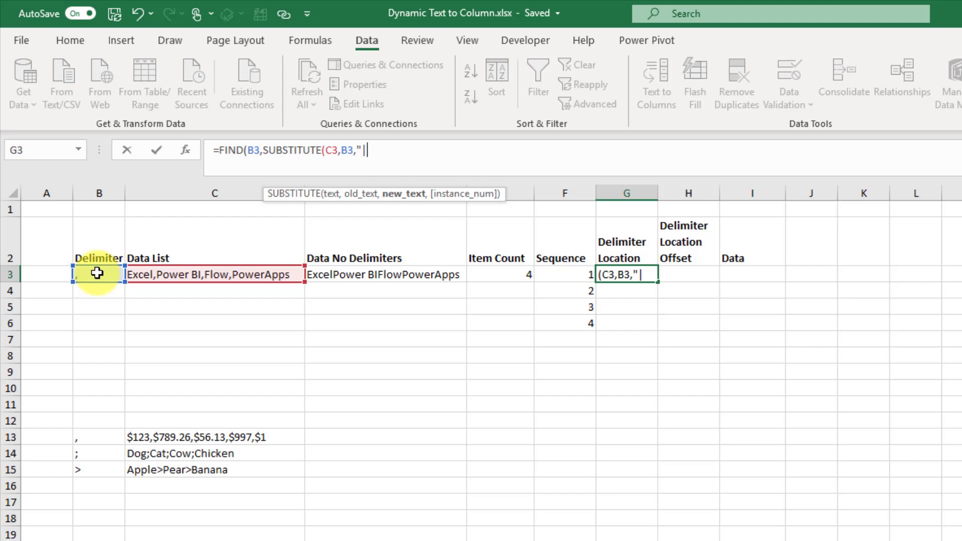
# Set F3 as the SUBSTITUTE instance number and complete the G3 formula as =FIND(B3,SUBSTITUTE(C3,B3,"|",F3)).
pyautogui.write(',')
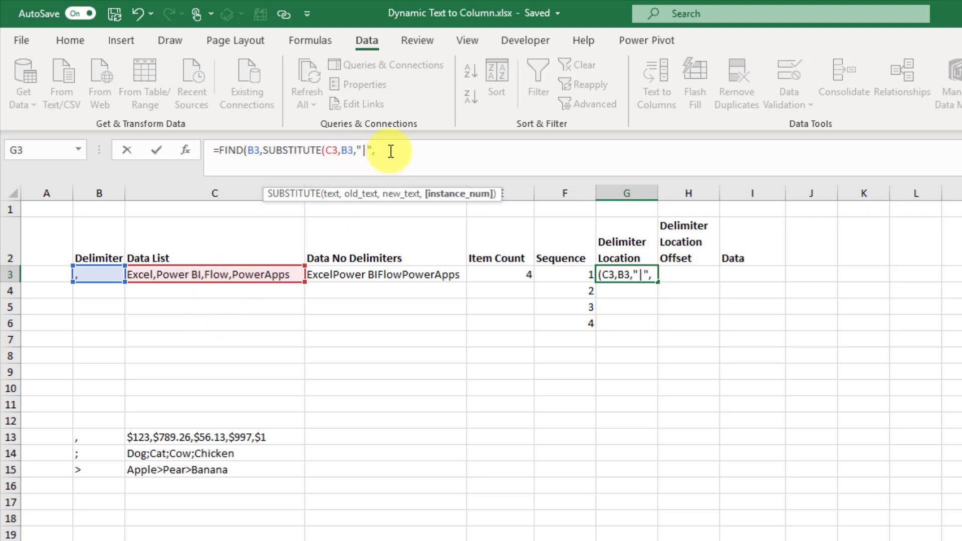
pyautogui.click(563, 271)
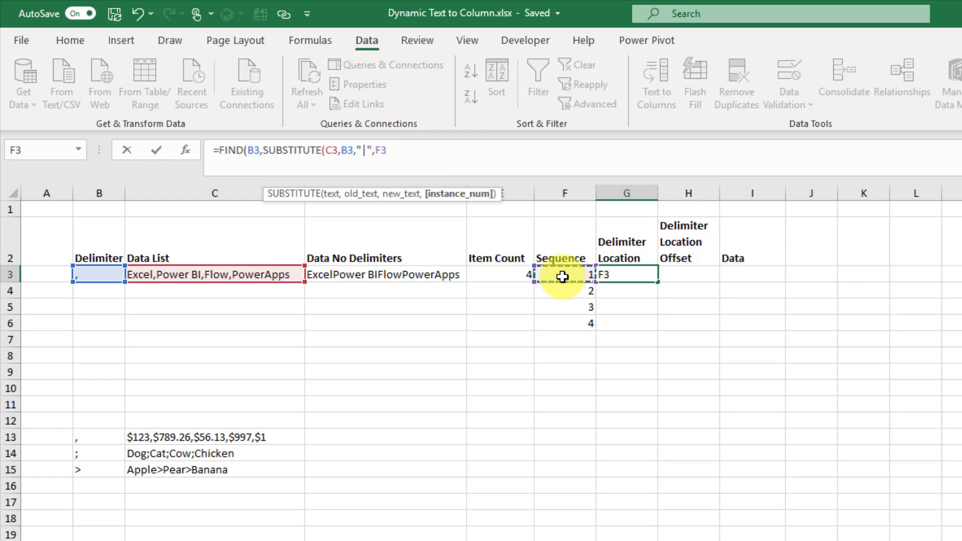
pyautogui.write(')')
pyautogui.press('Return')
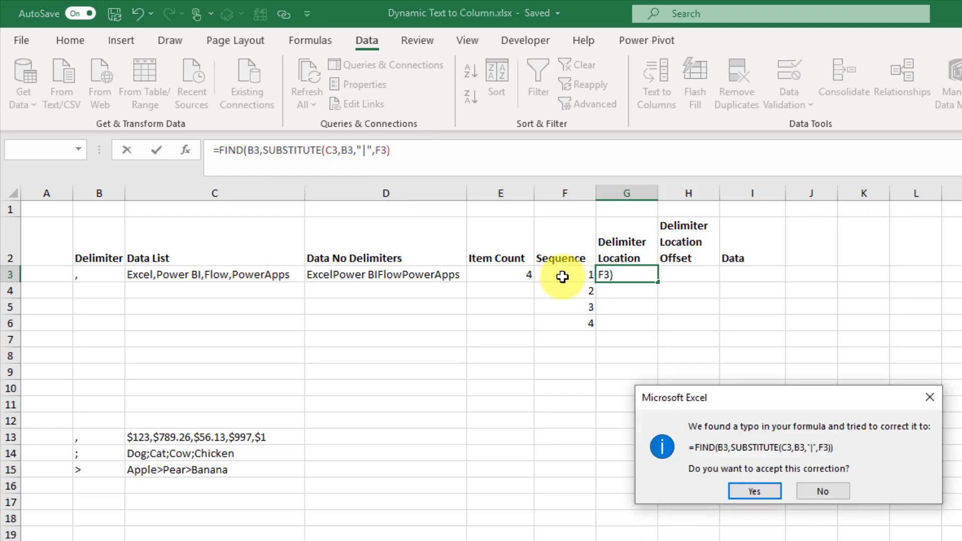
pyautogui.press('Return')
pyautogui.press('Up')
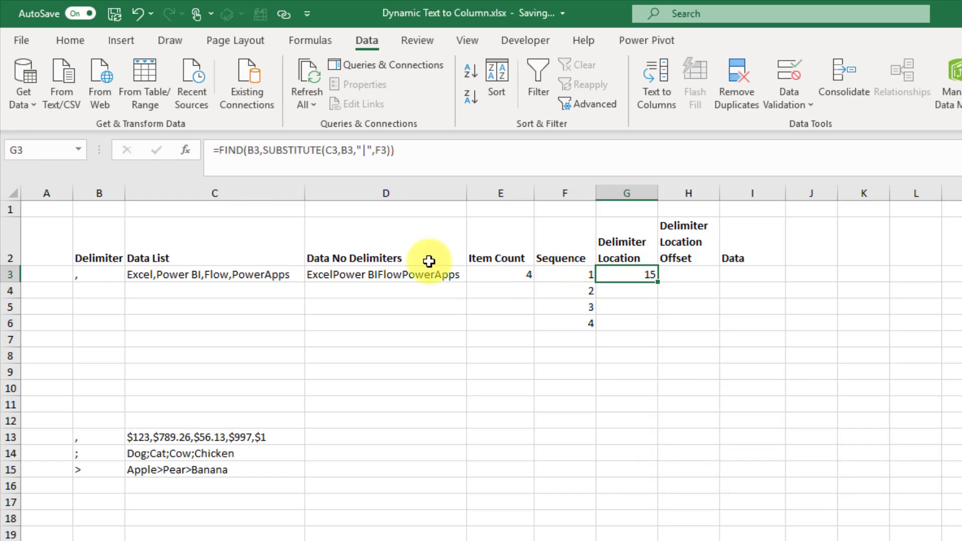
# Replace the find-text argument B3 in the G3 formula with "|", copied from the SUBSTITUTE function's new text.
pyautogui.click(256, 150)
pyautogui.doubleClick(254, 149)
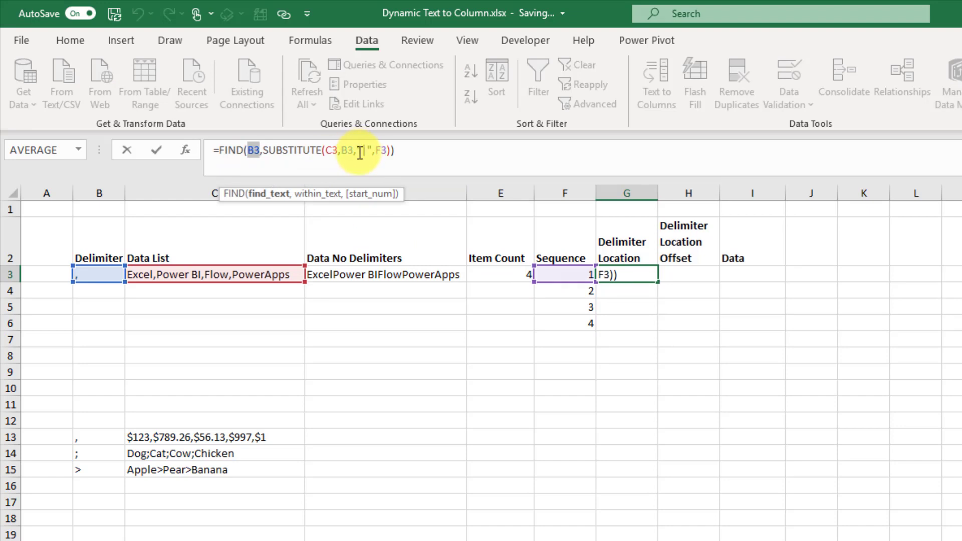
pyautogui.moveTo(372, 151); pyautogui.dragTo(355, 151)
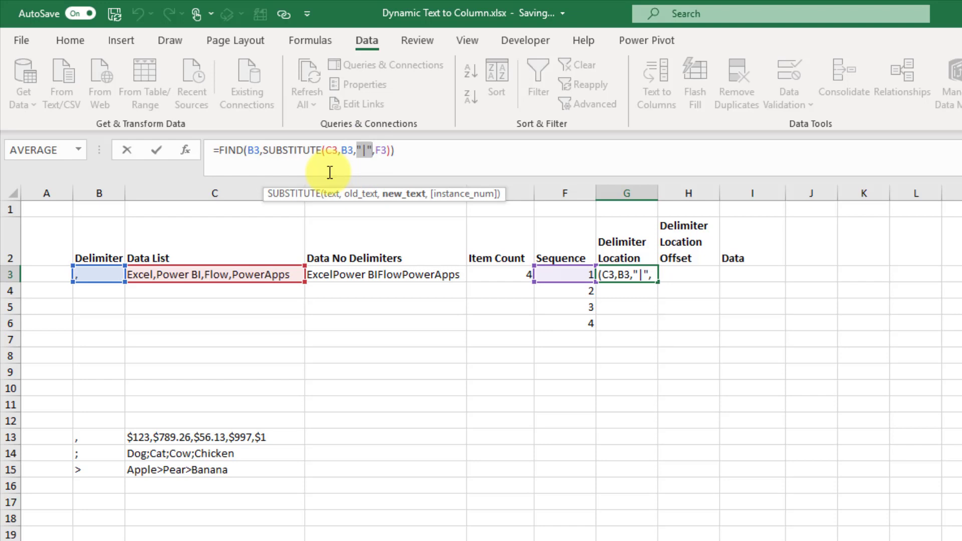
pyautogui.click(255, 151)
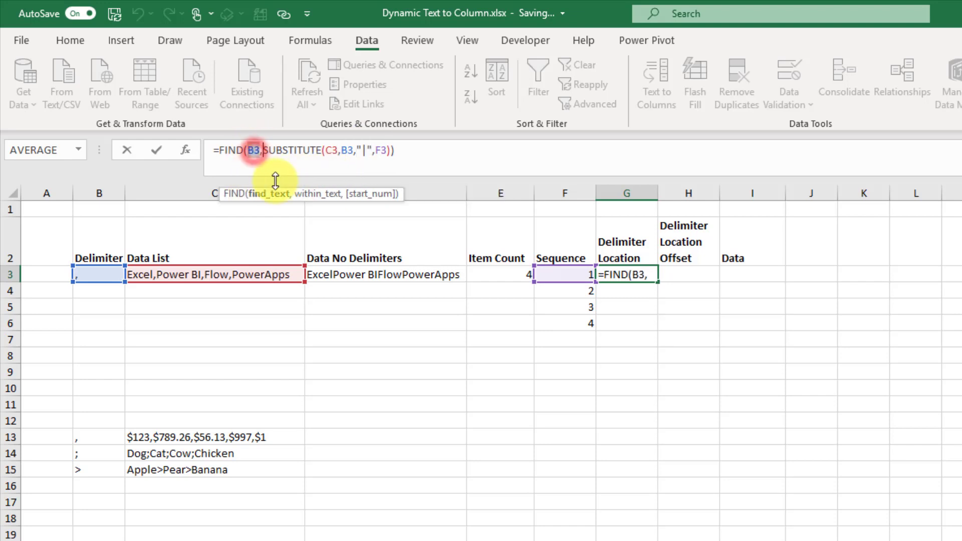
pyautogui.hotkey('ctrl', 'v')
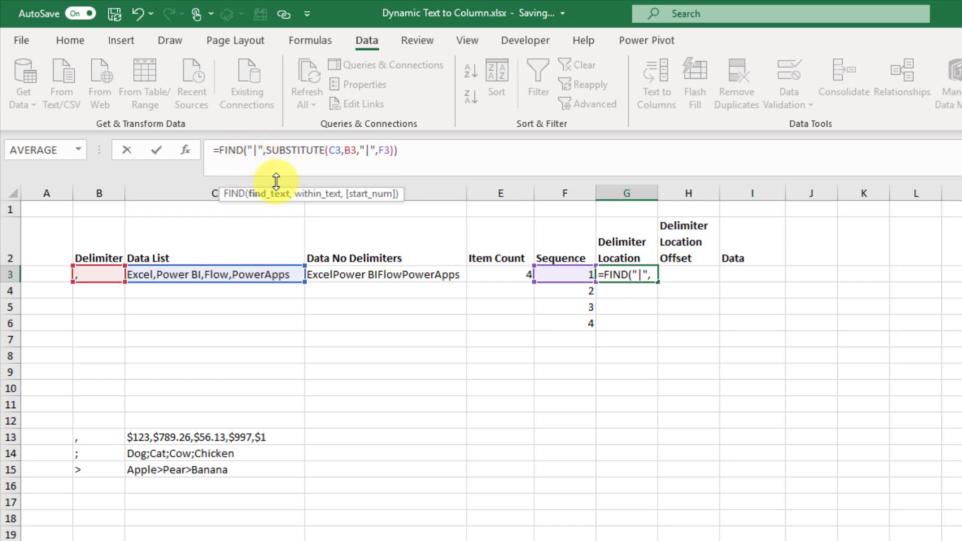
pyautogui.press('Return')
pyautogui.press('Up')
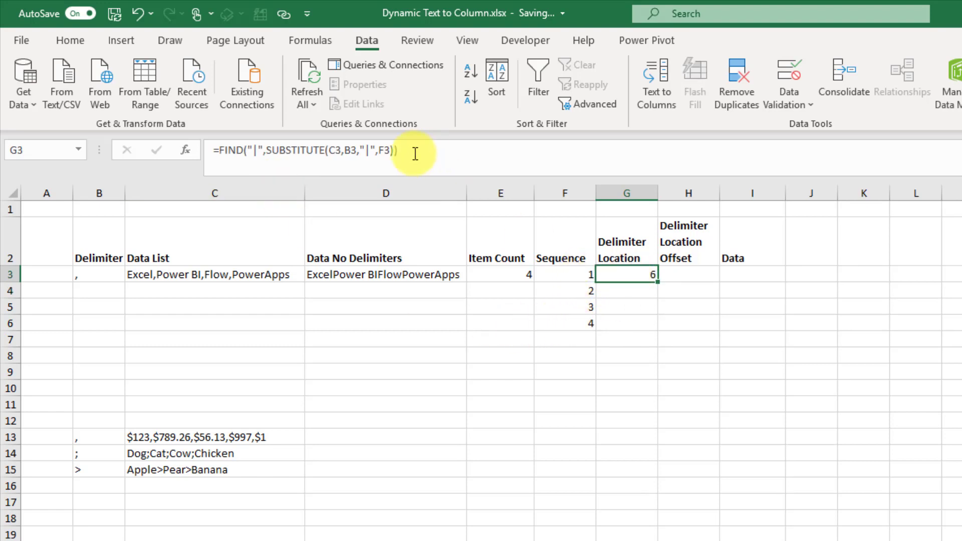
# Change F3 to the spill reference F3# in the G3 formula so it returns a location for every sequence number.
pyautogui.click(393, 150)
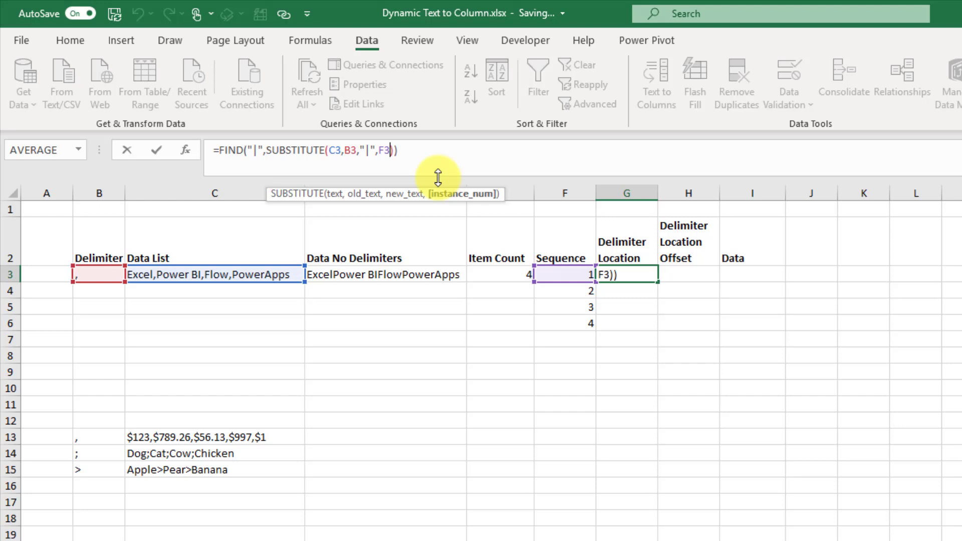
pyautogui.write('#')
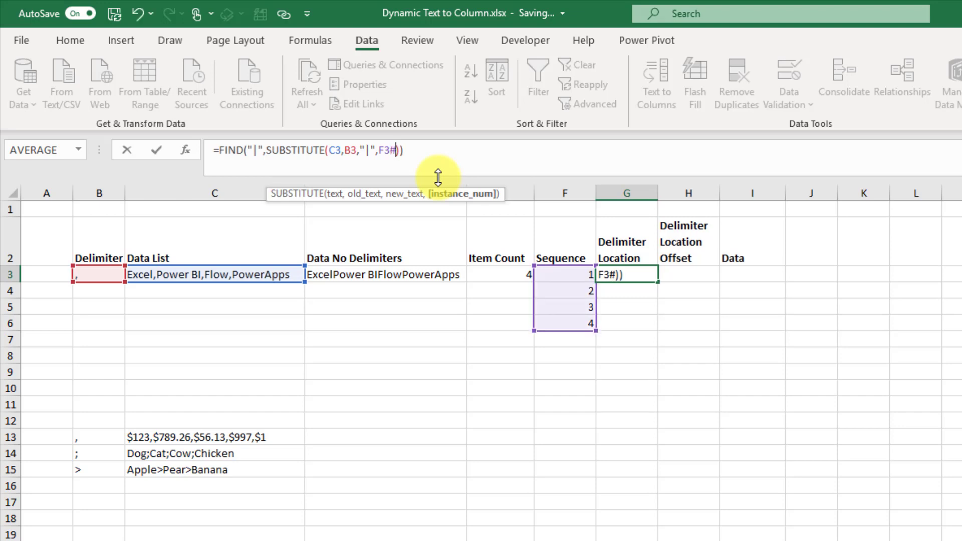
pyautogui.press('Return')
pyautogui.press('Up')
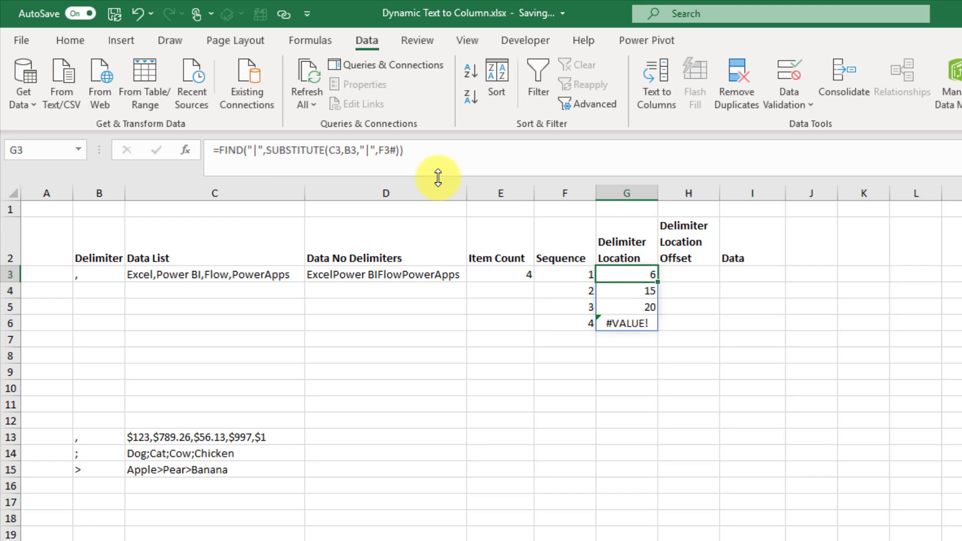
pyautogui.click(626, 293)
pyautogui.click(622, 307)
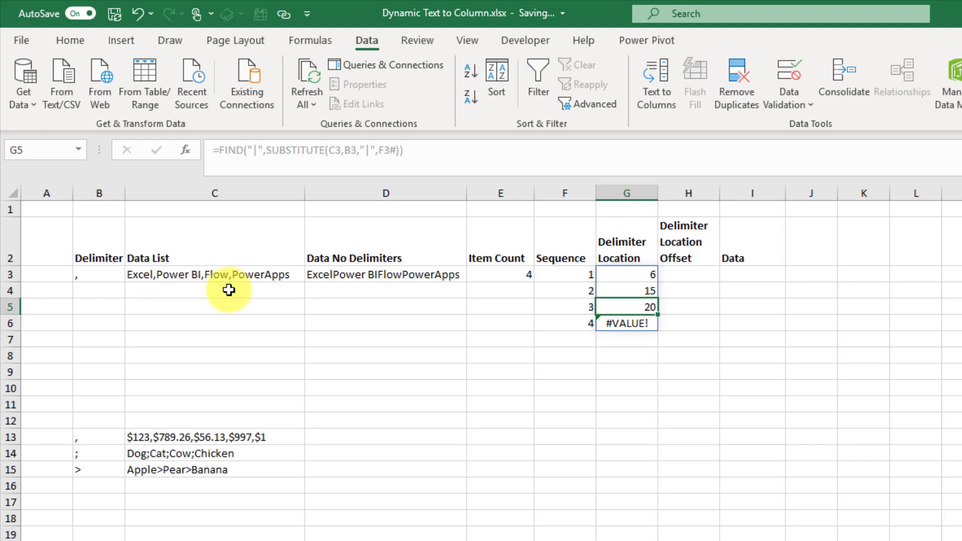
# Copy the Delimiter Location formula text from G3 into H3 under Delimiter Location Offset.
pyautogui.click(627, 275)
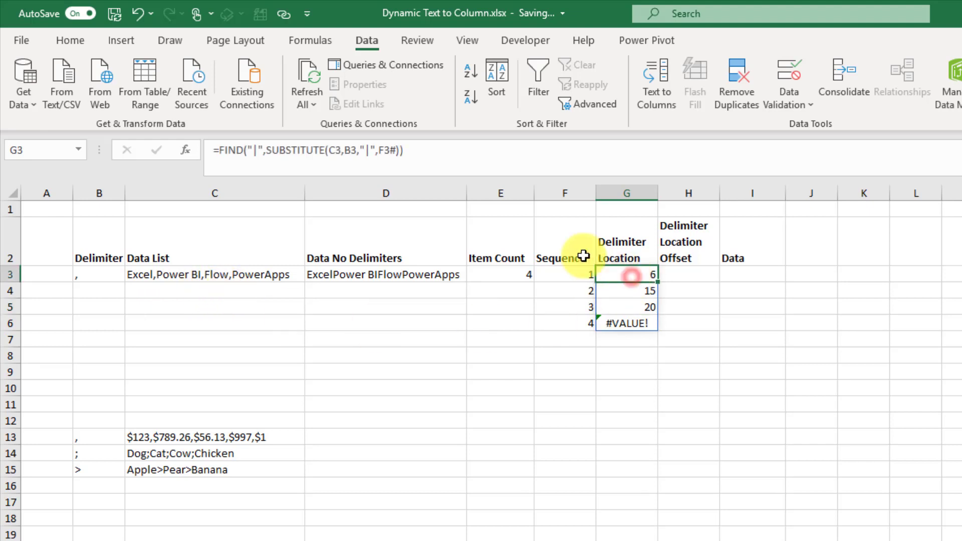
pyautogui.moveTo(446, 157); pyautogui.dragTo(184, 145)
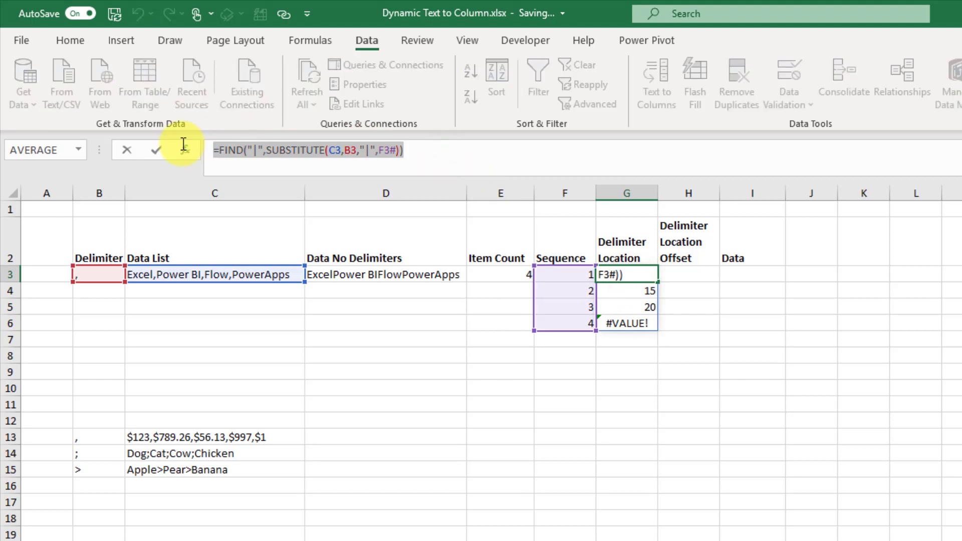
pyautogui.press('Tab')
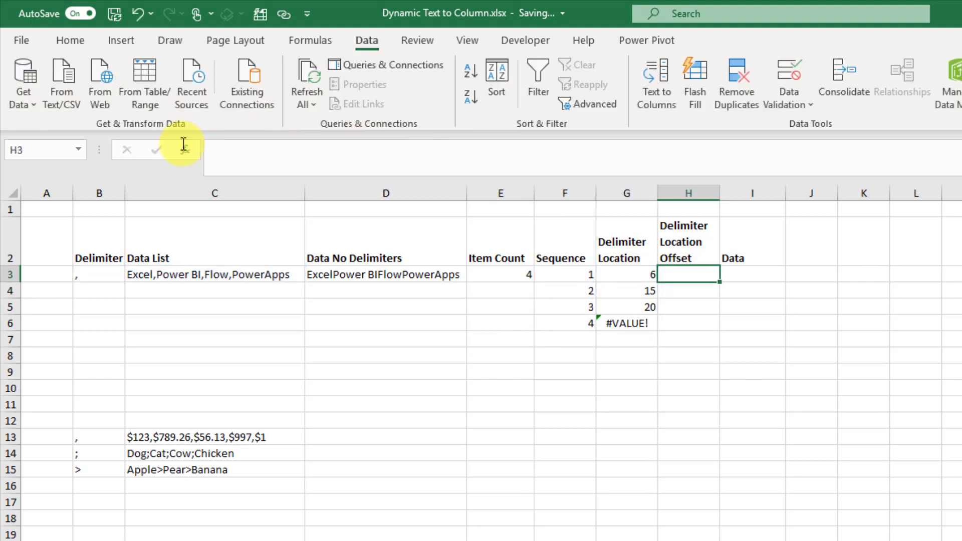
pyautogui.click(230, 151)
pyautogui.hotkey('ctrl', 'v')
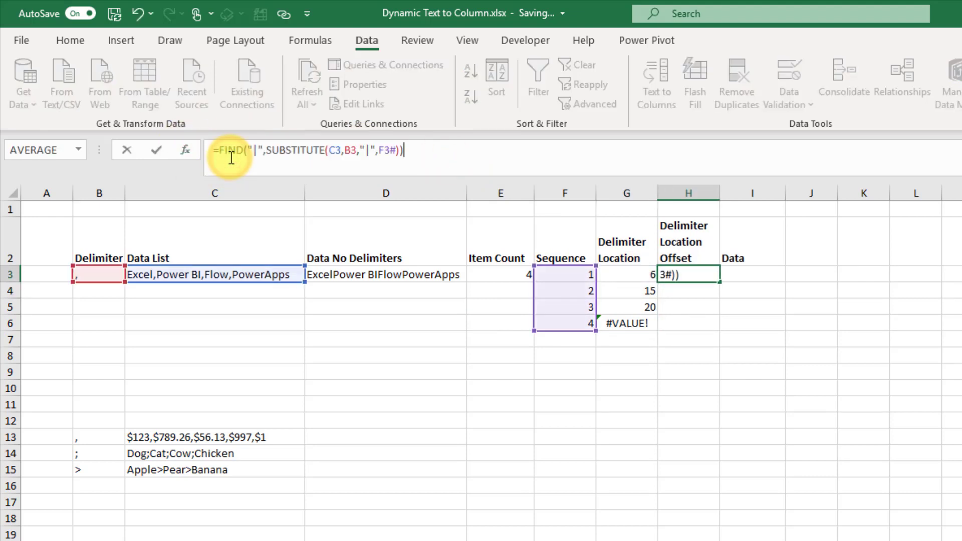
pyautogui.press('Return')
pyautogui.press('Up')
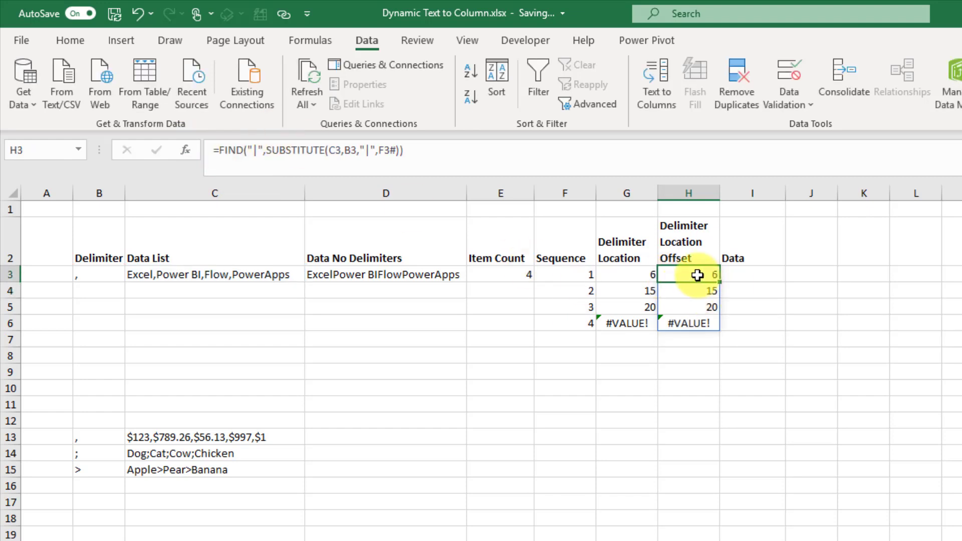
# Change the instance number in the H3 formula to F3#-1 to offset the delimiter locations by one row.
pyautogui.click(394, 150)
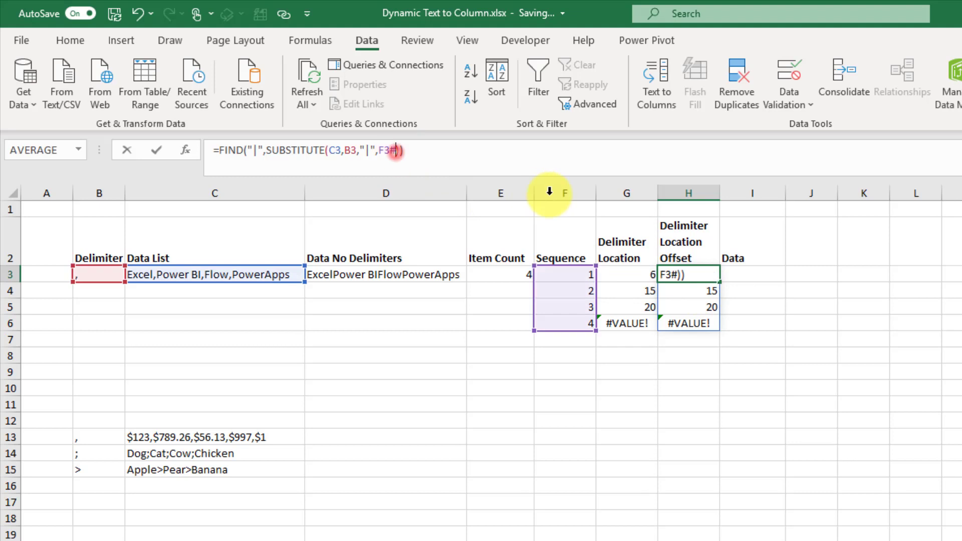
pyautogui.write('-1')
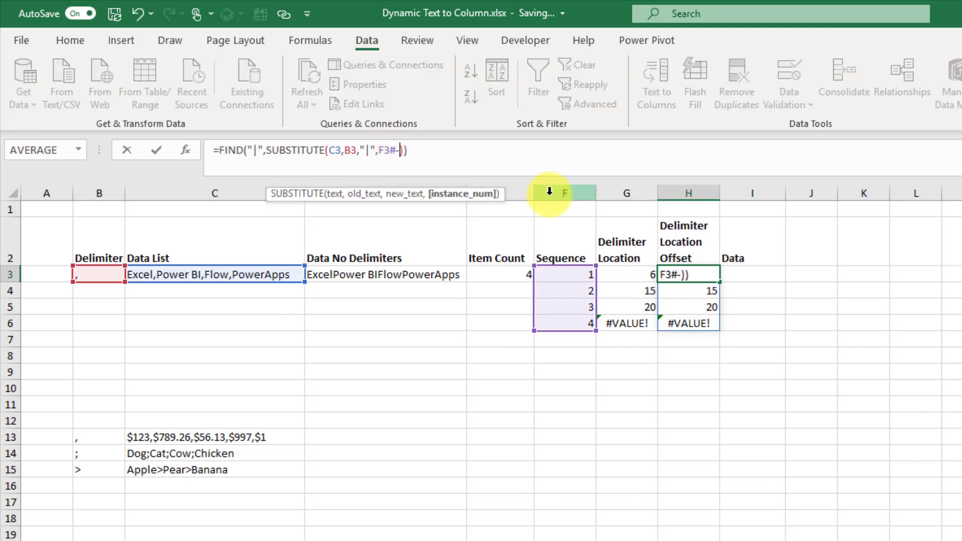
pyautogui.press('Return')
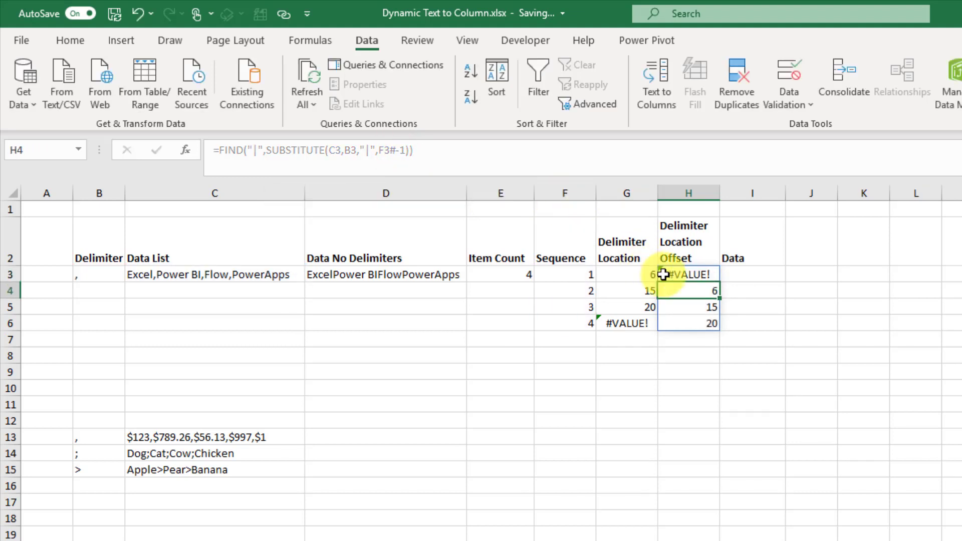
pyautogui.click(644, 324)
pyautogui.click(700, 275)
pyautogui.click(627, 323)
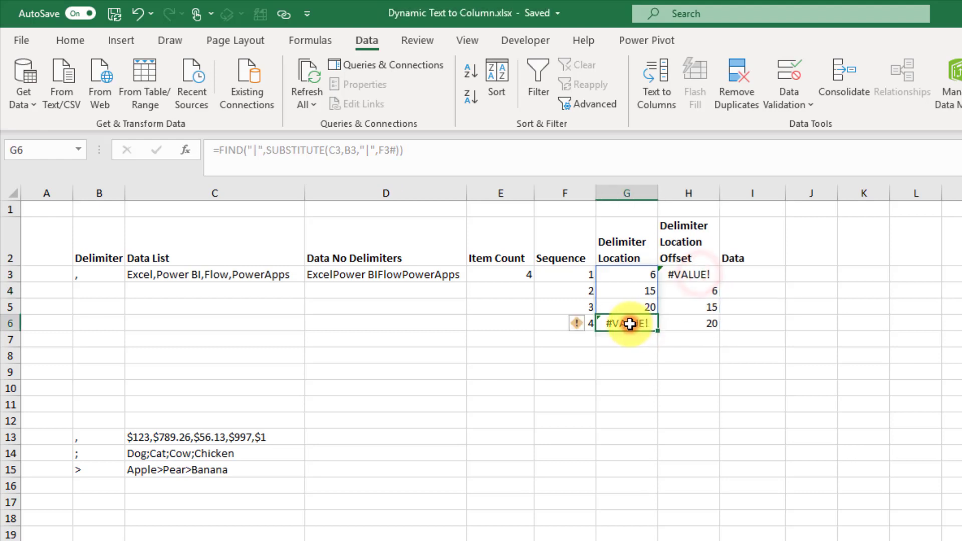
# Wrap the Delimiter Location formula in G3 in IFERROR, with LEN(C3) as the value if error.
pyautogui.click(622, 272)
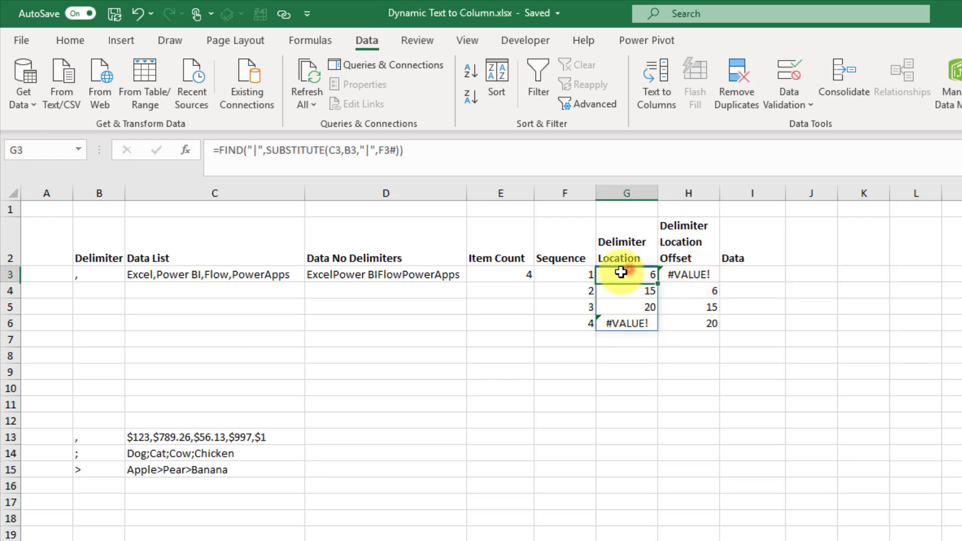
pyautogui.click(222, 149)
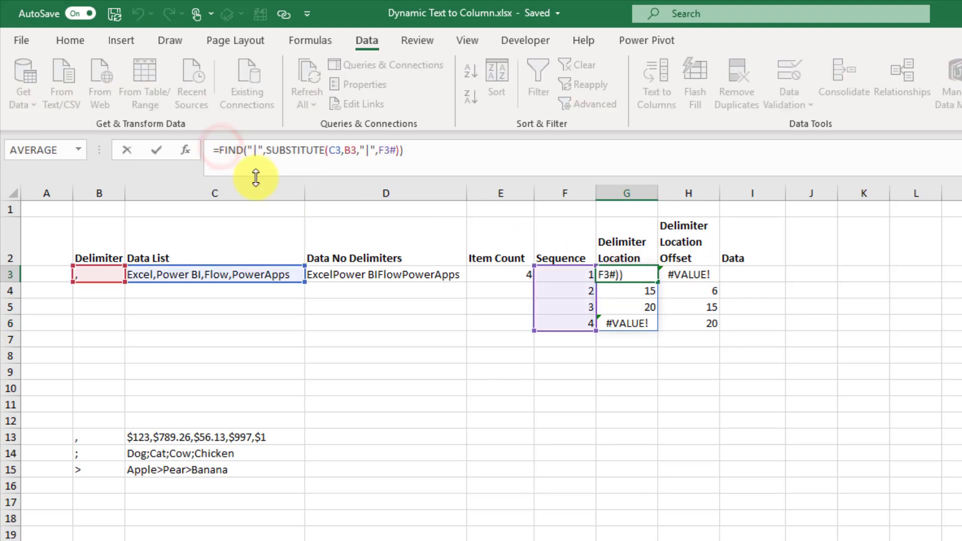
pyautogui.write('if')
pyautogui.press('Down')
pyautogui.press('Tab')
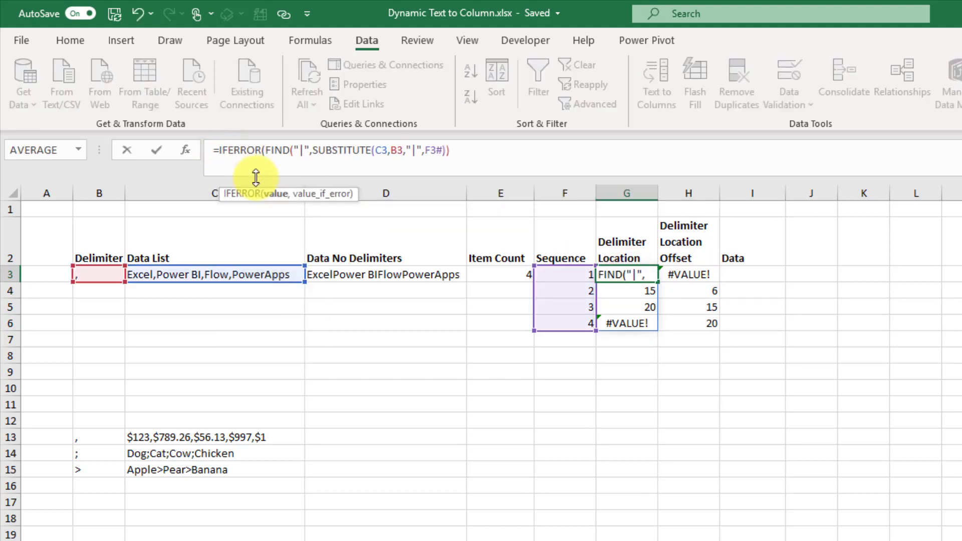
pyautogui.click(475, 149)
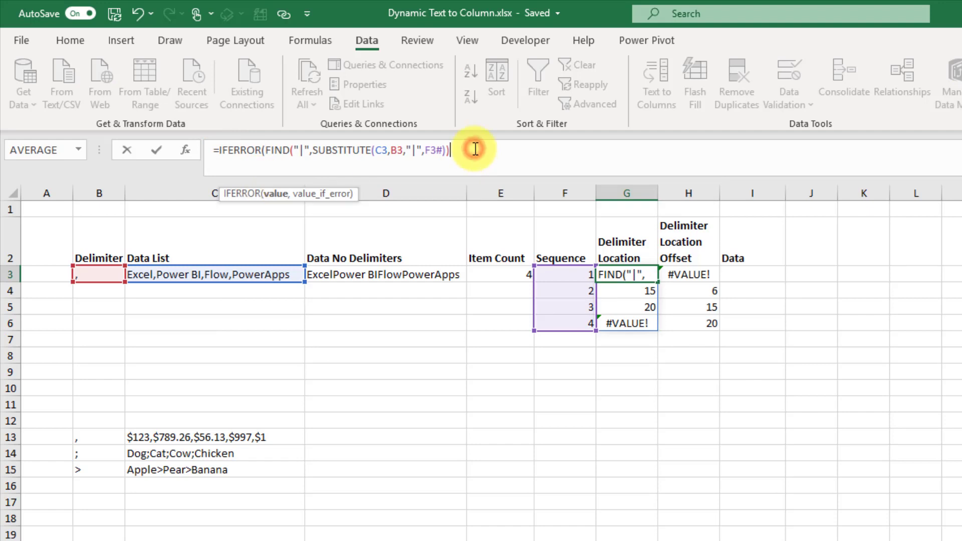
pyautogui.write(',')
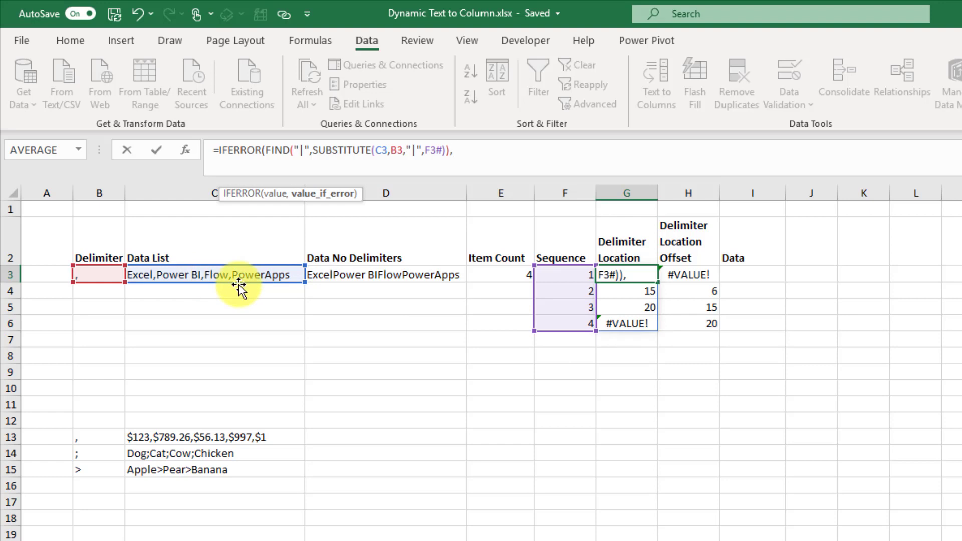
pyautogui.write('len')
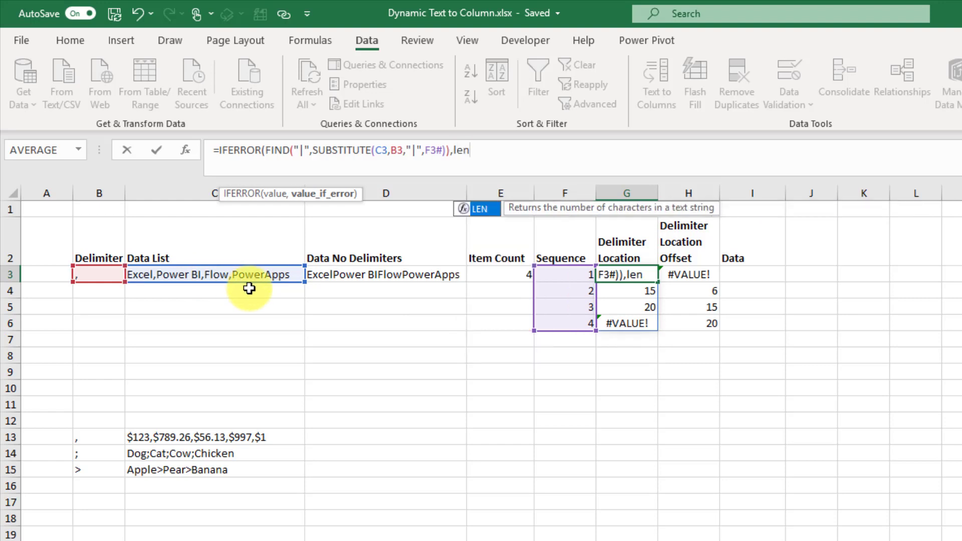
pyautogui.press('Tab')
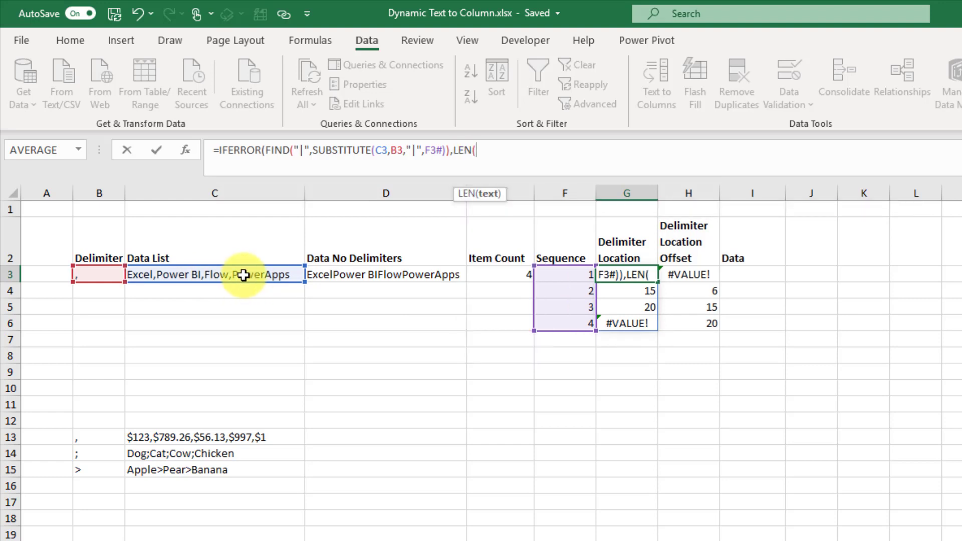
pyautogui.click(245, 275)
pyautogui.write('))')
pyautogui.press('Return')
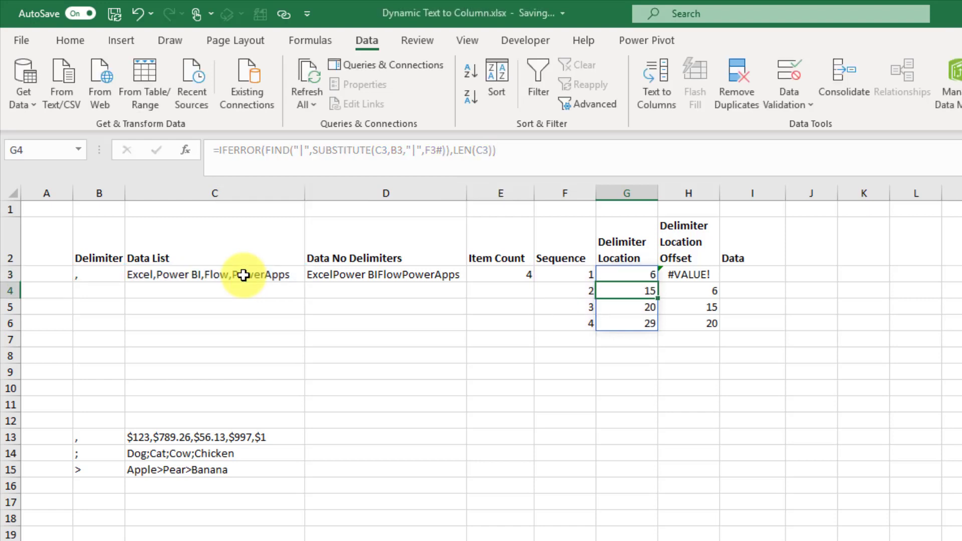
# Wrap the Delimiter Location Offset formula in H3 in IFERROR, with 0 as the value if error.
pyautogui.press('Up')
pyautogui.press('Right')
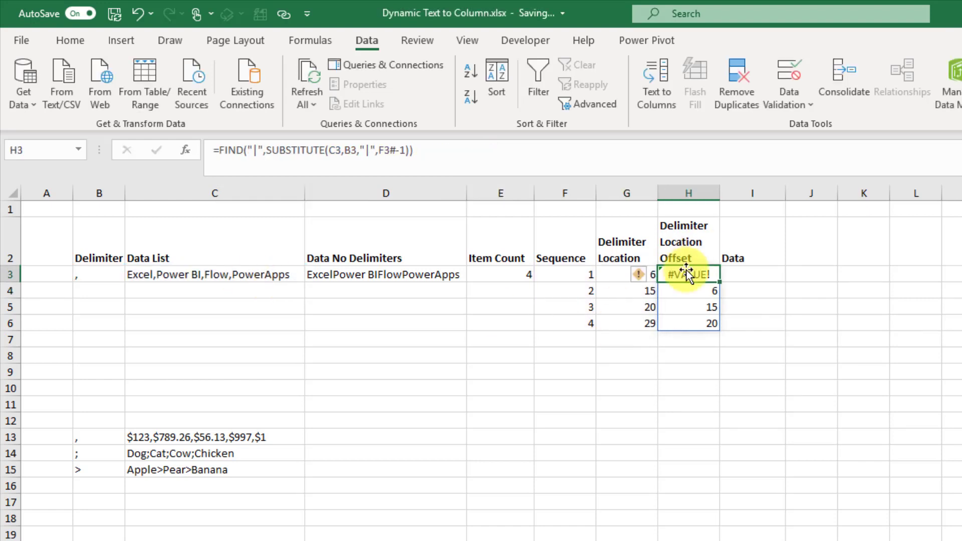
pyautogui.click(217, 150)
pyautogui.write('if')
pyautogui.press('Down')
pyautogui.press('Tab')
pyautogui.press('End')
pyautogui.write(',0)')
pyautogui.hotkey('ctrl', 'Return')
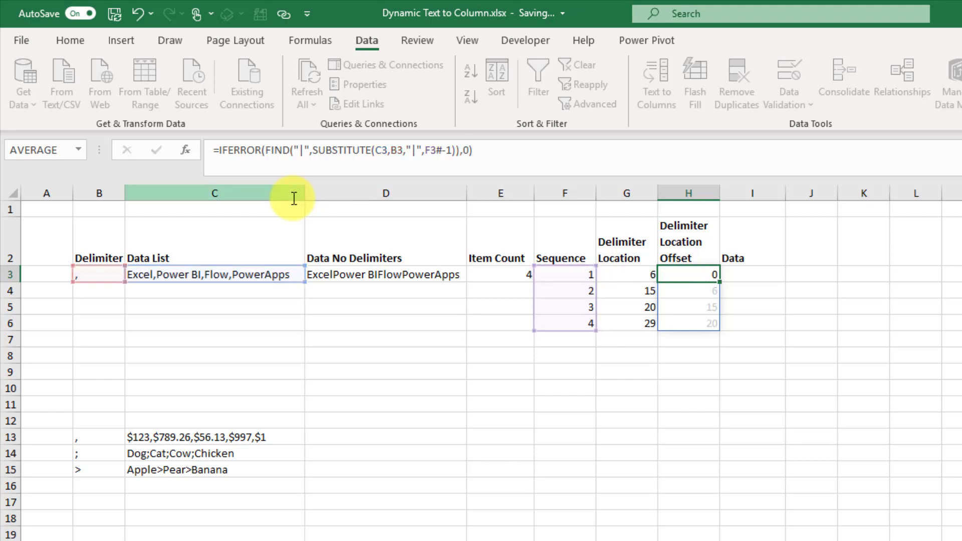
# Start a MID formula in I3 under Data, using C3 as the text and H3+1 as the start number.
pyautogui.press('Right')
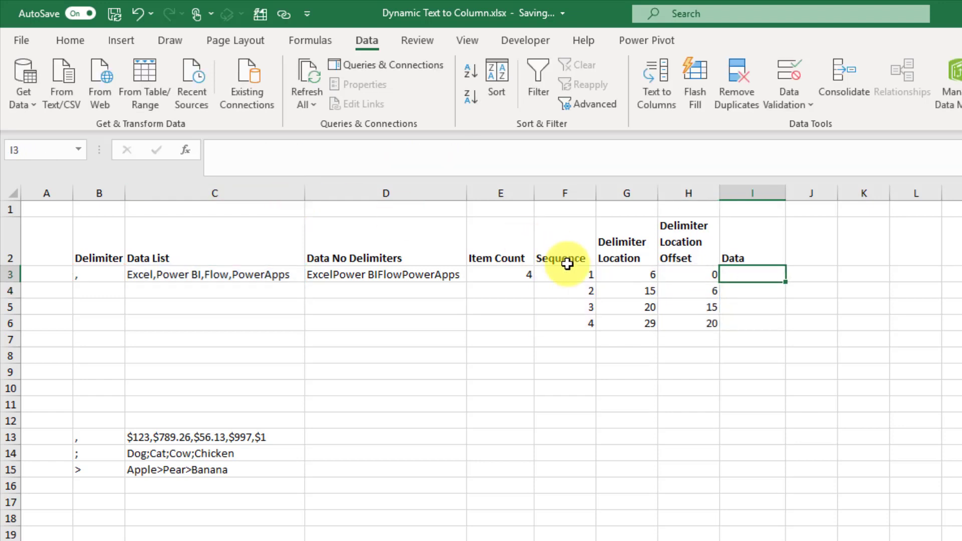
pyautogui.click(634, 274)
pyautogui.click(675, 273)
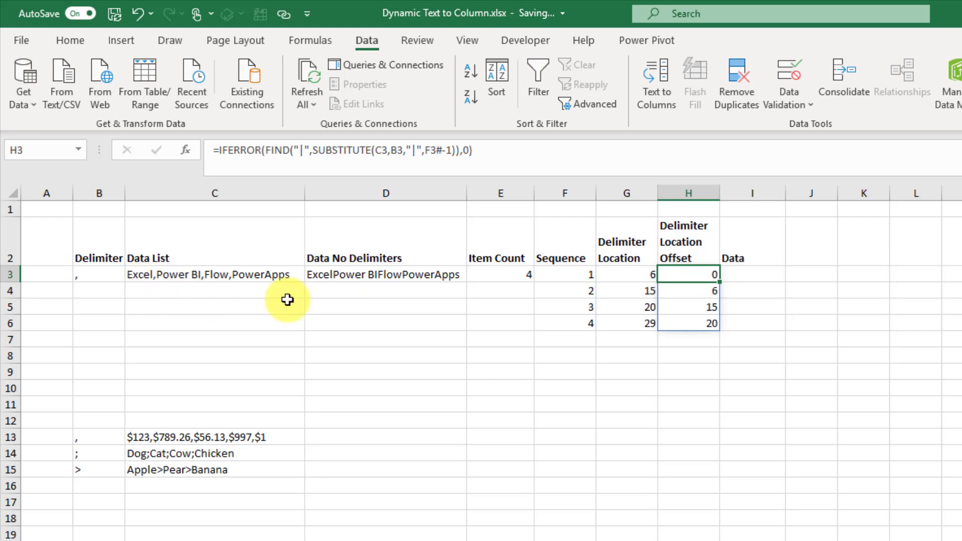
pyautogui.click(756, 281)
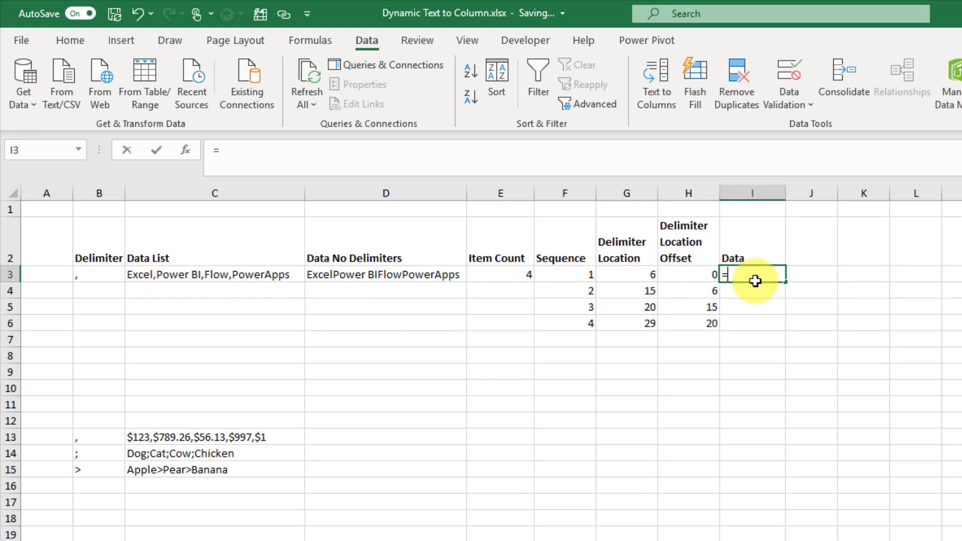
pyautogui.write('=mid')
pyautogui.press('Tab')
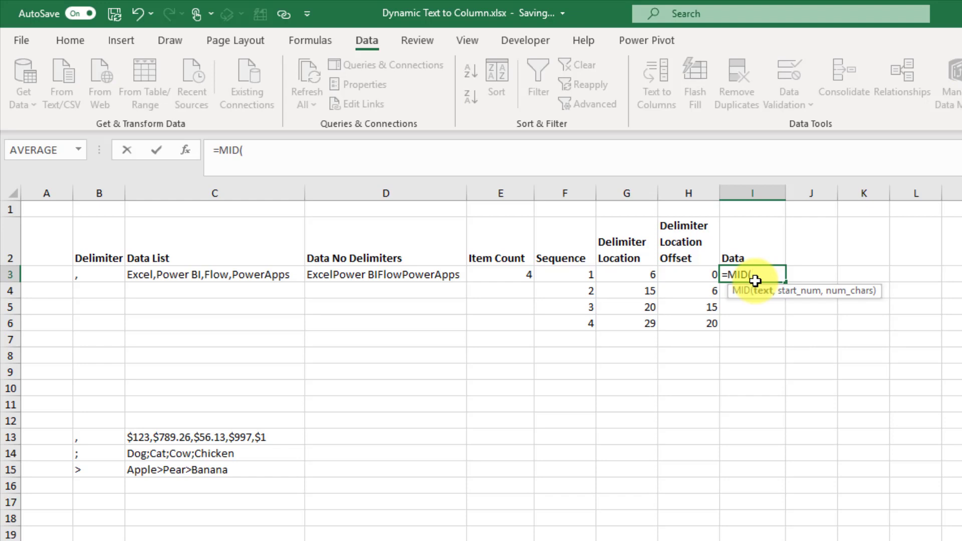
pyautogui.press('BackSpace')
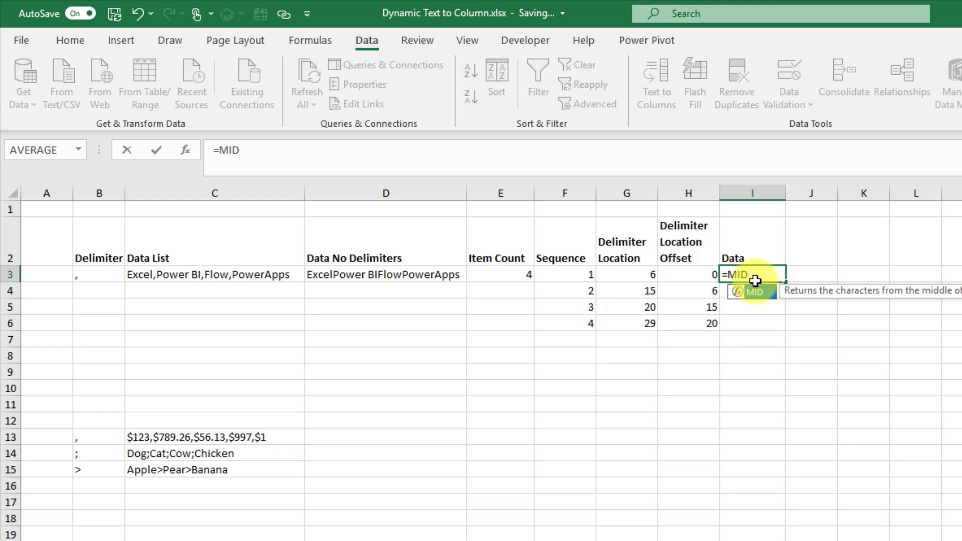
pyautogui.write('(')
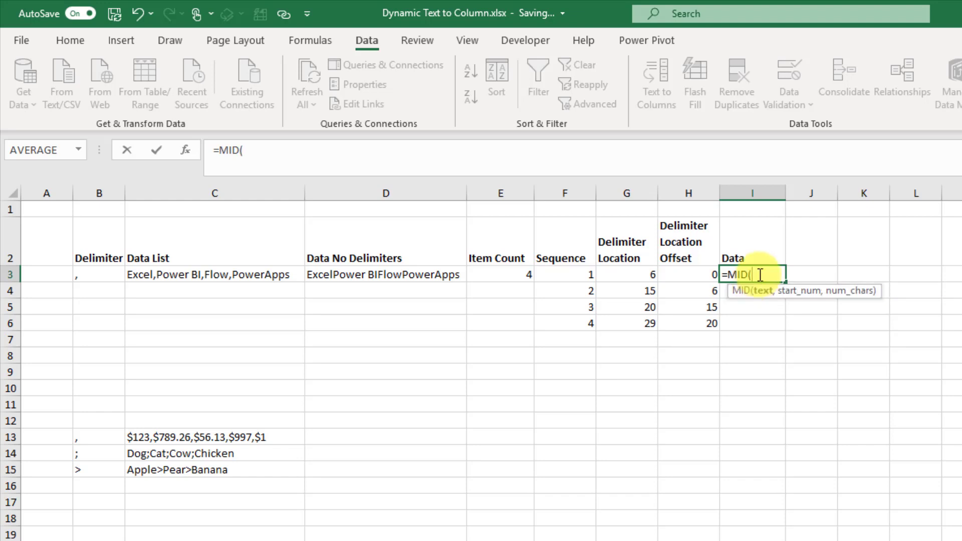
pyautogui.click(217, 275)
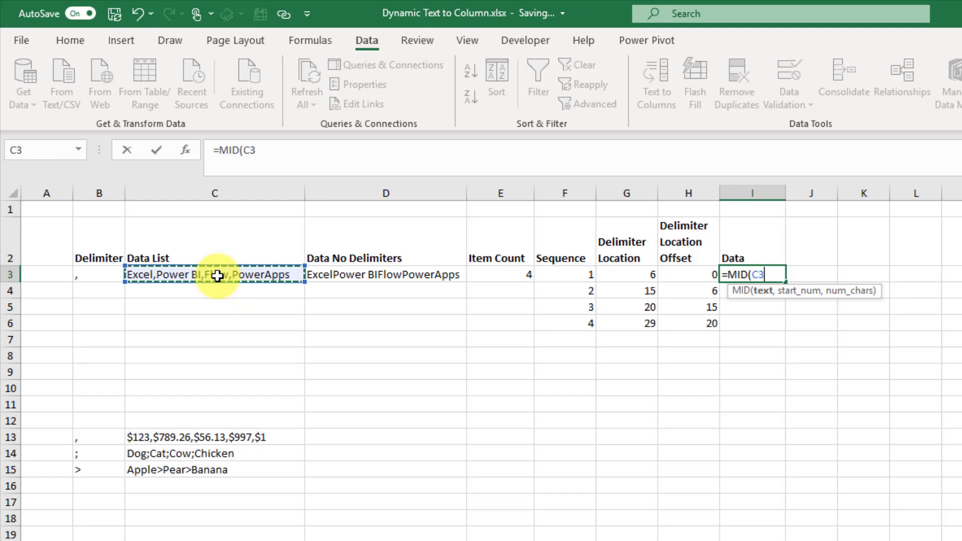
pyautogui.write(',')
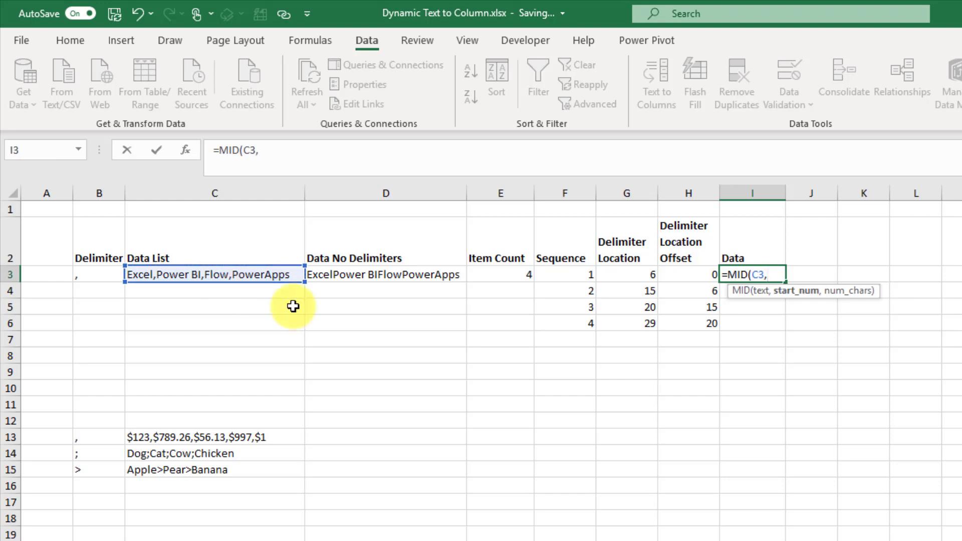
pyautogui.click(699, 275)
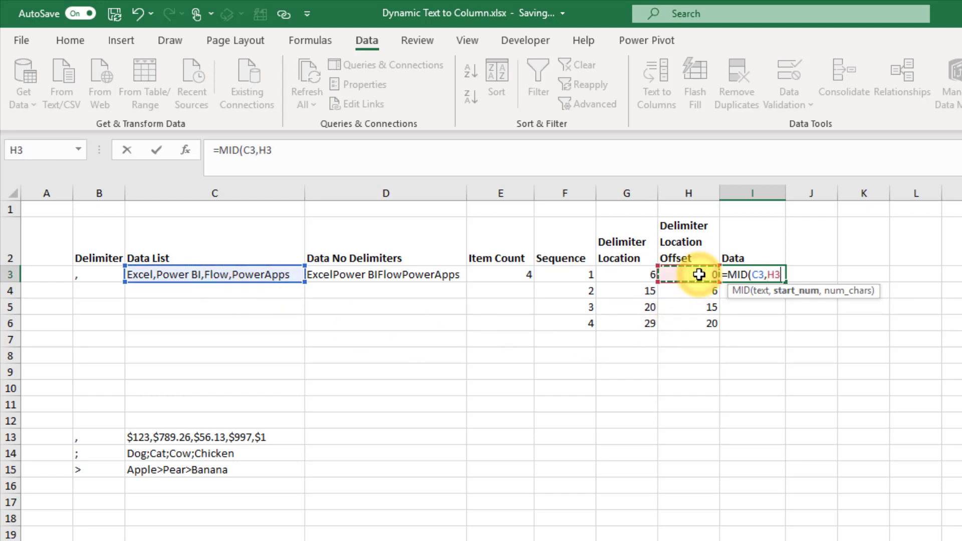
pyautogui.write('+1,')
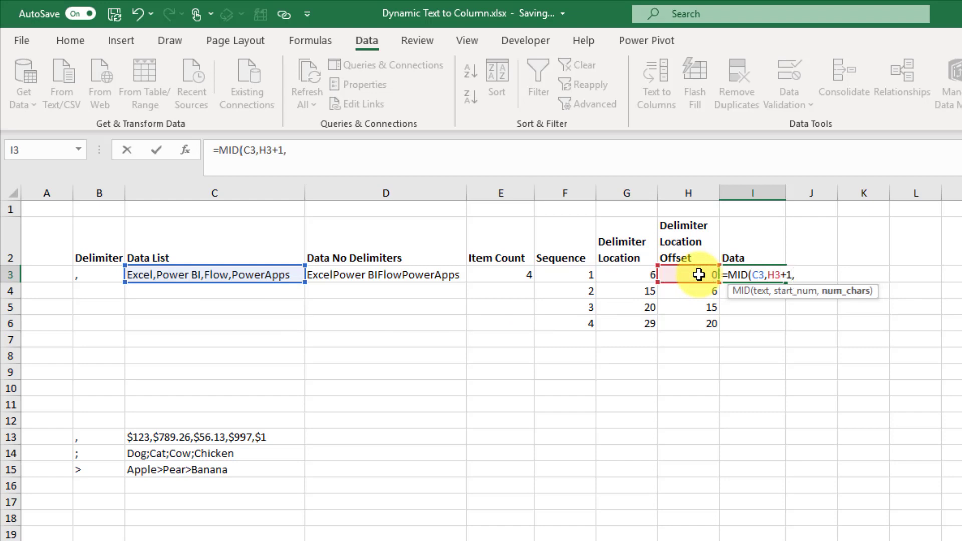
# Complete the I3 MID formula with G3-H3+1 as the number of characters.
pyautogui.click(636, 274)
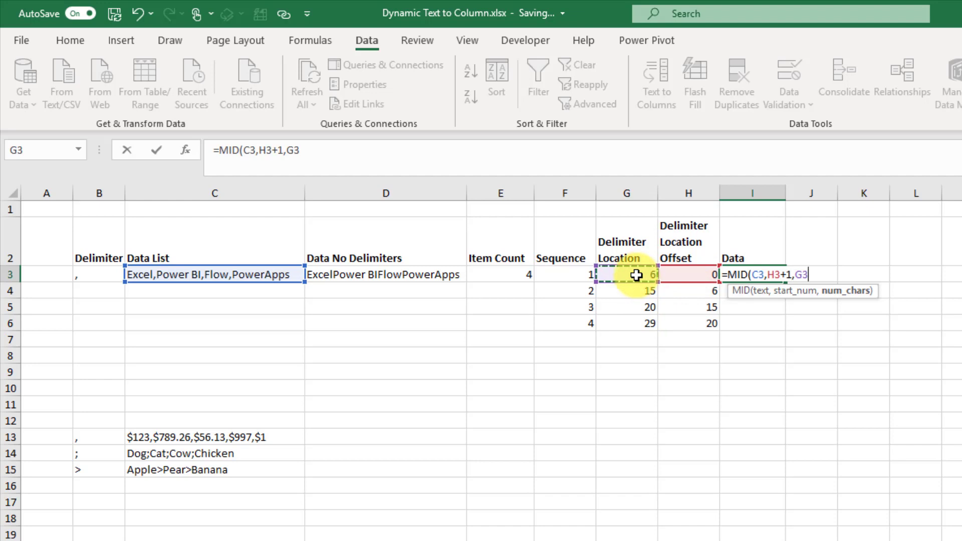
pyautogui.write('-')
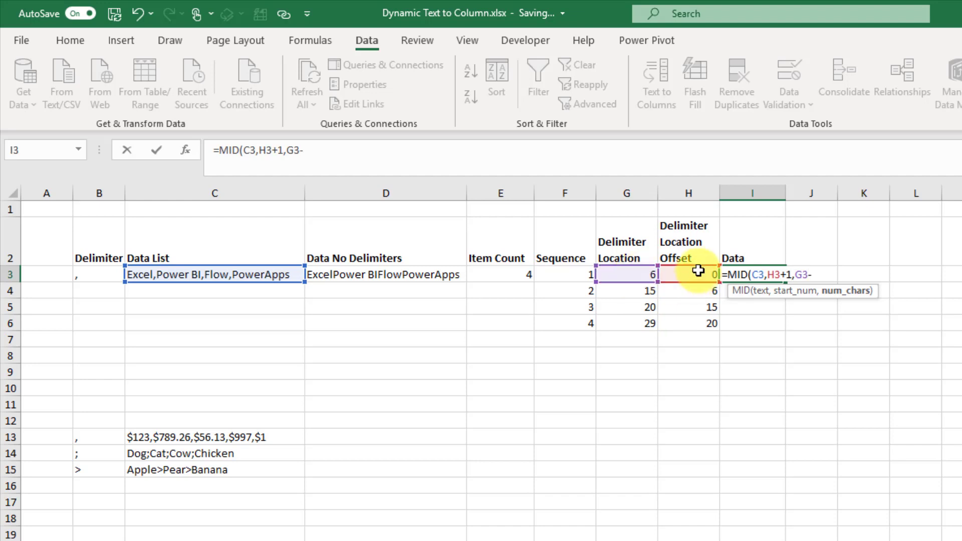
pyautogui.click(698, 270)
pyautogui.write('+')
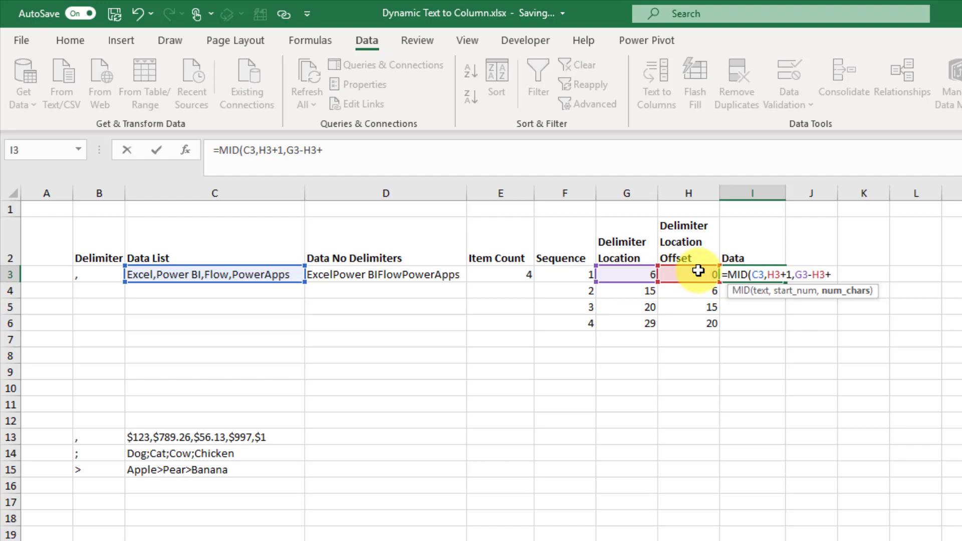
pyautogui.write('1)')
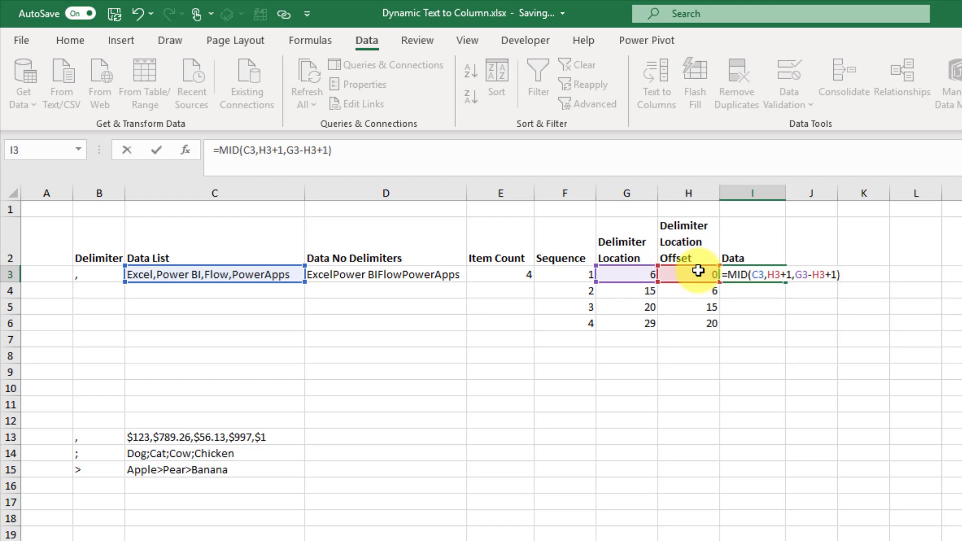
pyautogui.press('Return')
pyautogui.press('Up')
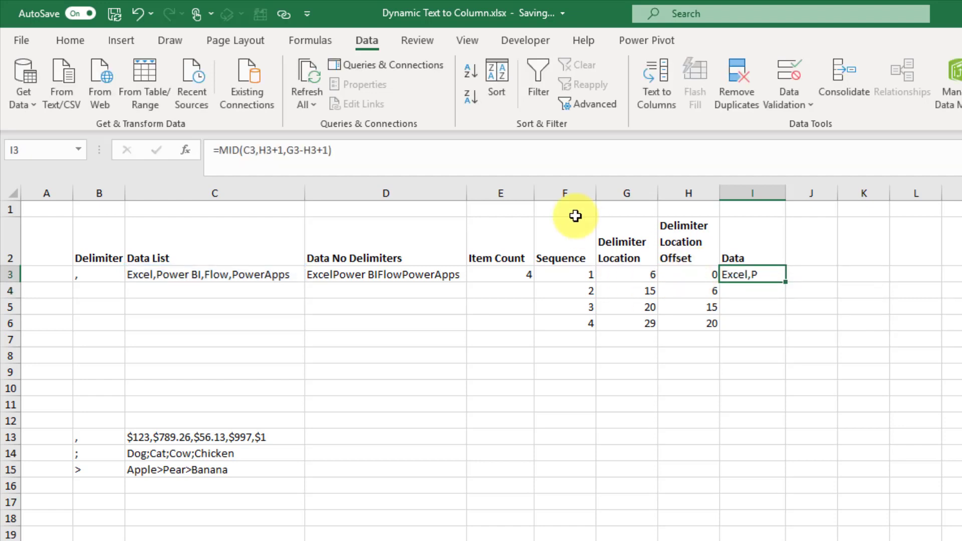
# Correct the number of characters in the I3 MID formula to G3-H3-1.
pyautogui.click(317, 155)
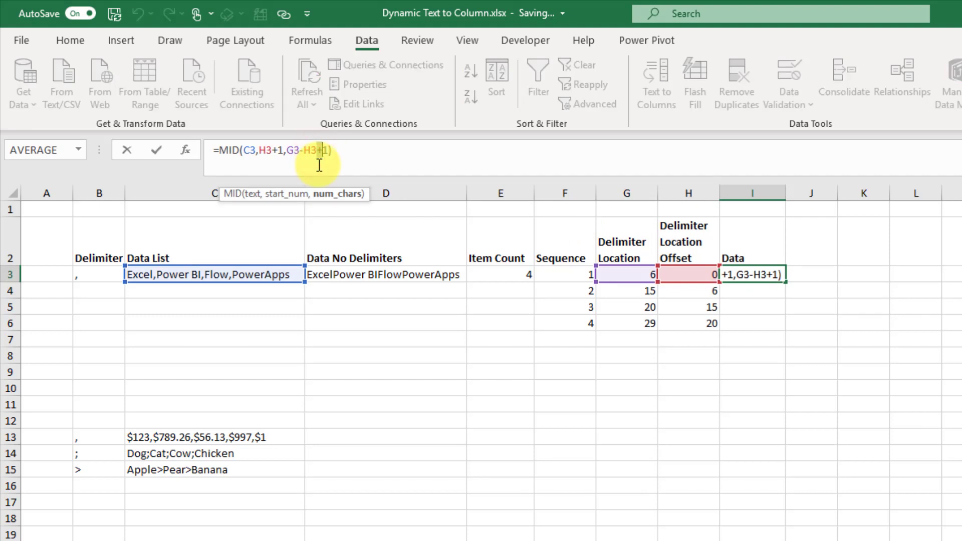
pyautogui.press('BackSpace')
pyautogui.write('-')
pyautogui.press('Return')
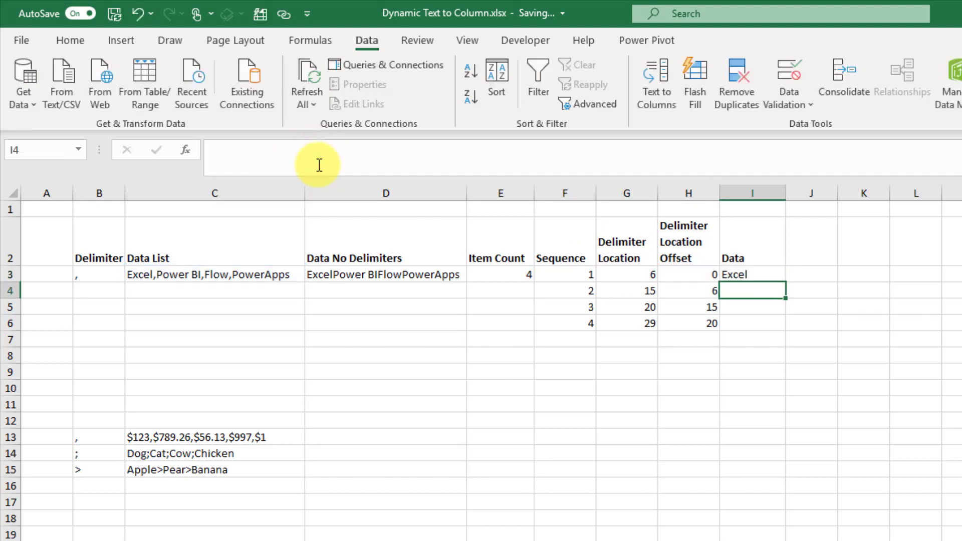
# Convert the references in the I3 formula to spill references so it reads =MID(C3,H3#+1,G3#-H3#-1).
pyautogui.click(751, 277)
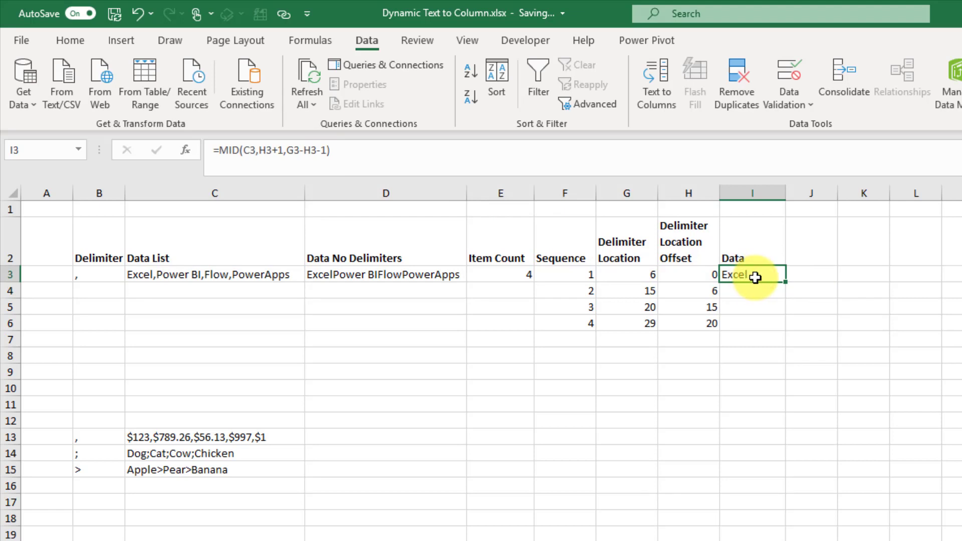
pyautogui.click(281, 151)
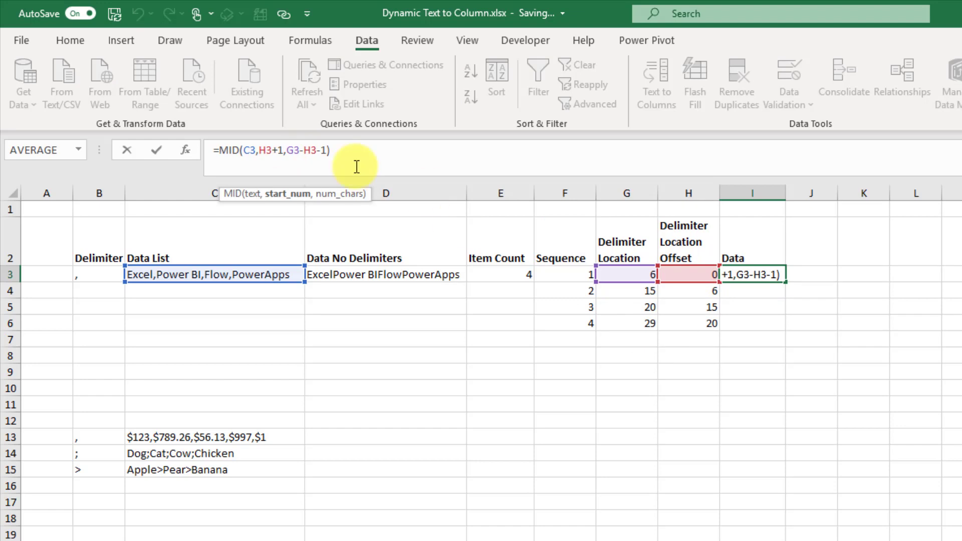
pyautogui.click(265, 158)
pyautogui.press('Right')
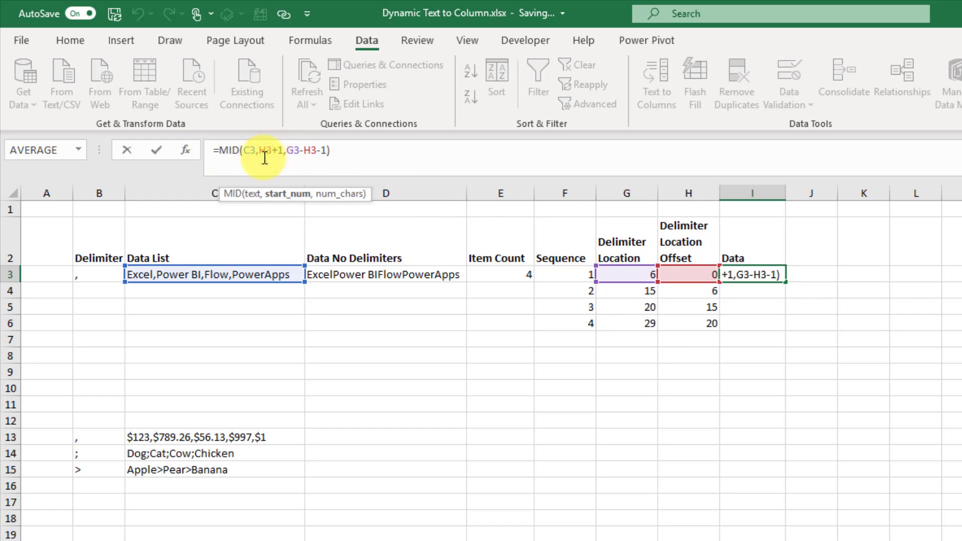
pyautogui.write('#')
pyautogui.press('Right')
pyautogui.press('Right')
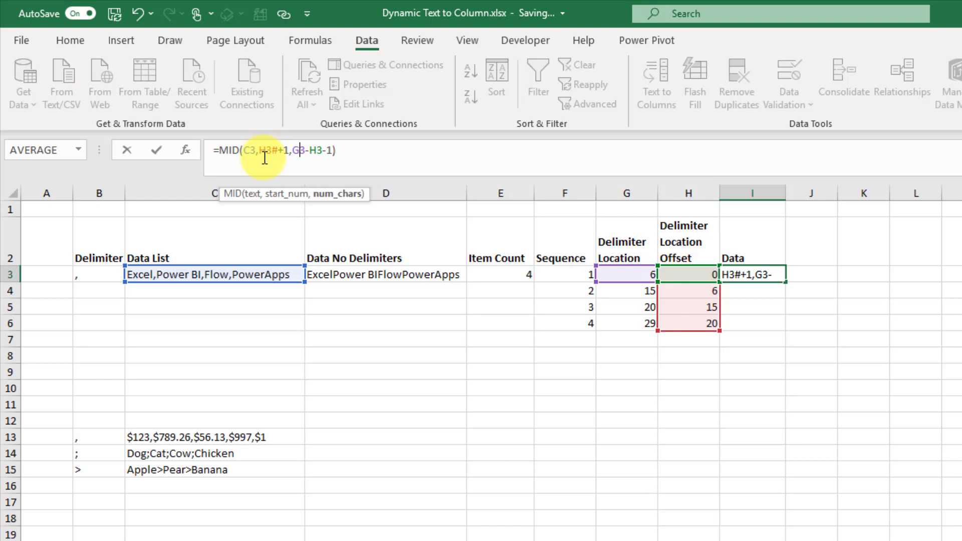
pyautogui.write('#')
pyautogui.press('Right')
pyautogui.press('Right')
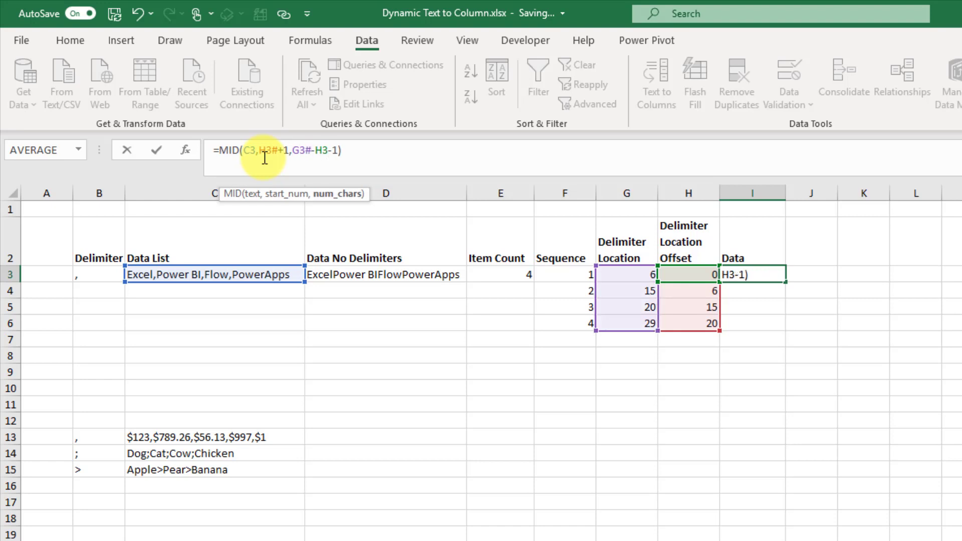
pyautogui.write('#')
pyautogui.press('Return')
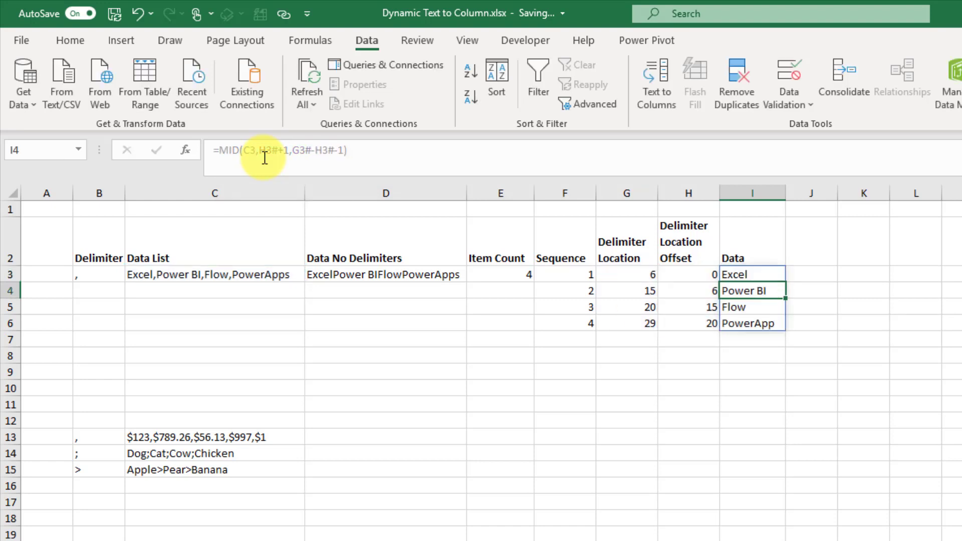
# Copy the formula =MID(C3,H3#+1,G3#-H3#-1) from I3 into D13, keeping its references as written.
pyautogui.press('Up')
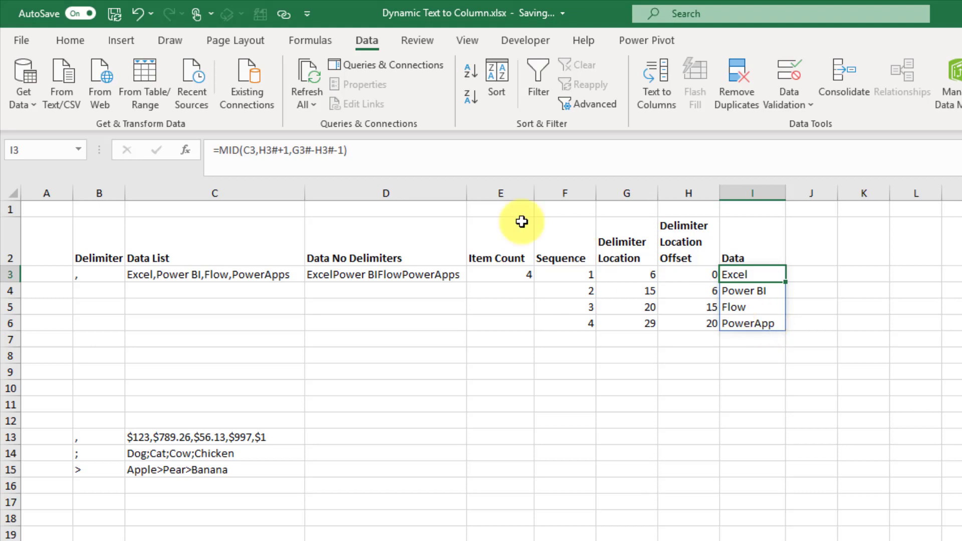
pyautogui.moveTo(382, 151); pyautogui.dragTo(210, 141)
pyautogui.hotkey('ctrl', 'c')
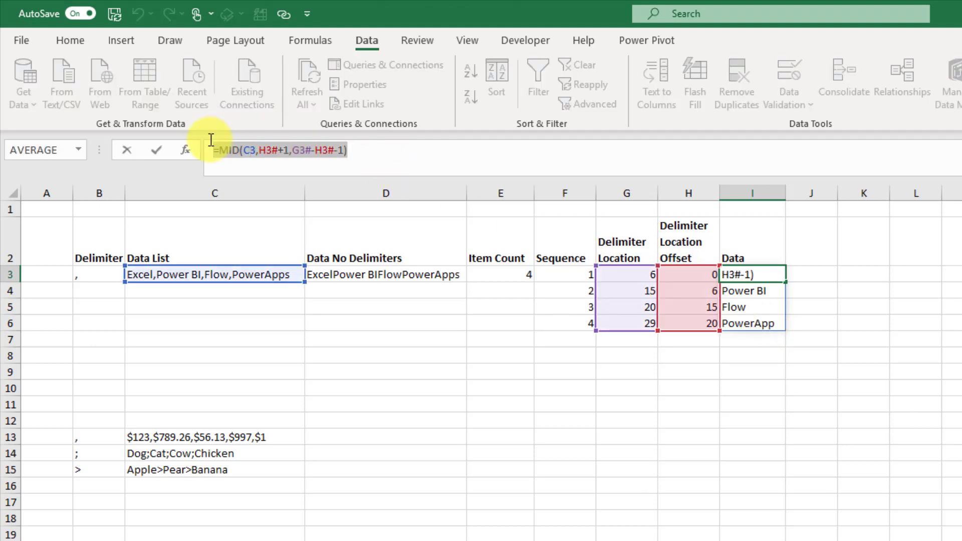
pyautogui.press('Return')
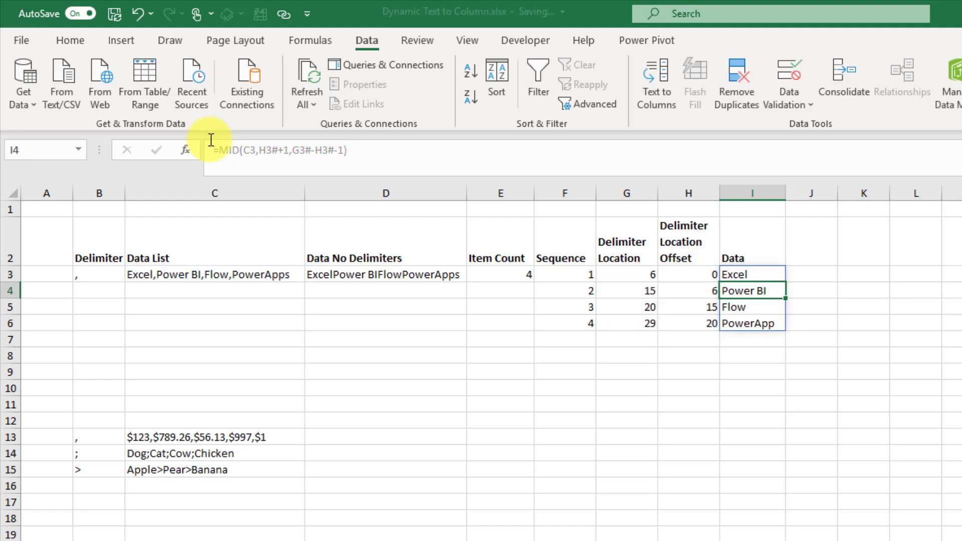
pyautogui.click(346, 436)
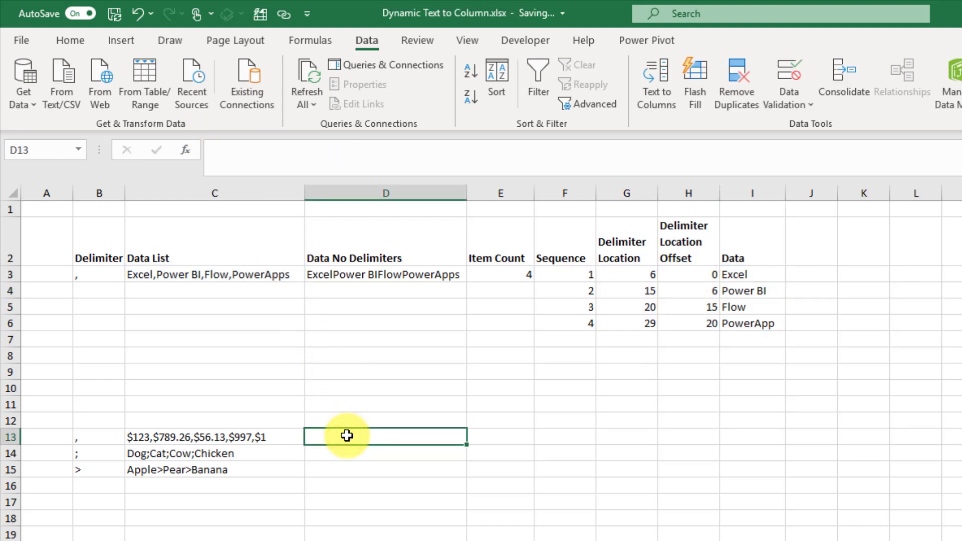
pyautogui.click(327, 162)
pyautogui.hotkey('ctrl', 'v')
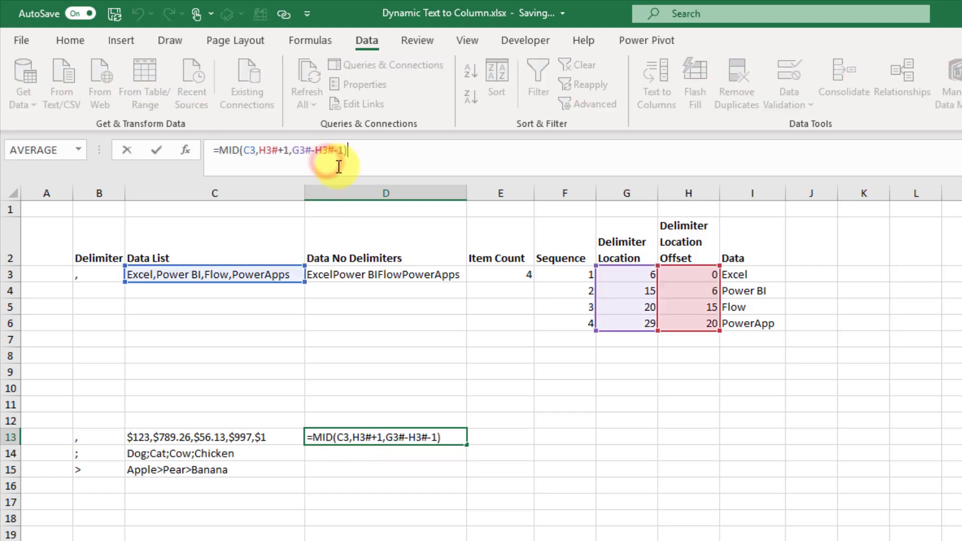
pyautogui.press('Return')
pyautogui.press('Up')
# Change the text reference in the D13 MID formula from C3 to C13.
pyautogui.click(365, 155)
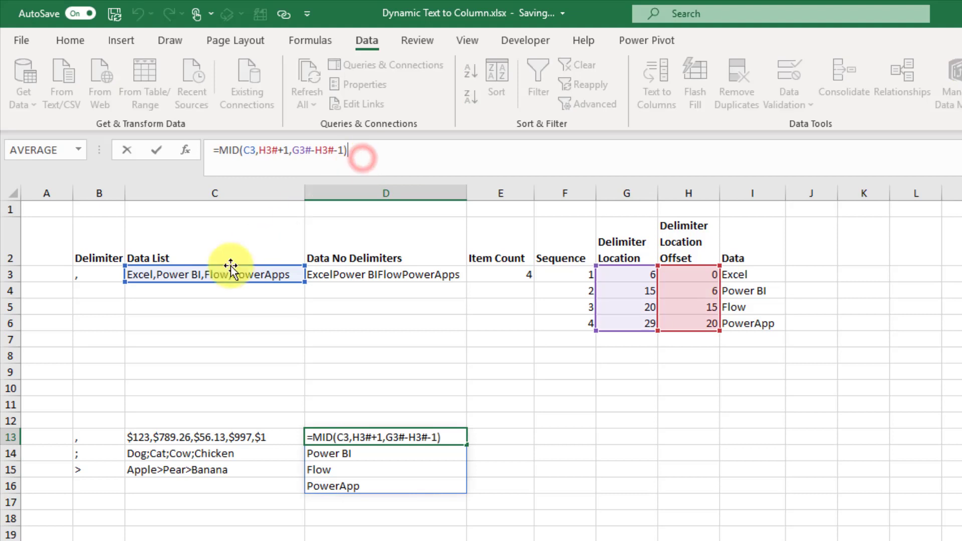
pyautogui.moveTo(210, 311); pyautogui.dragTo(195, 438)
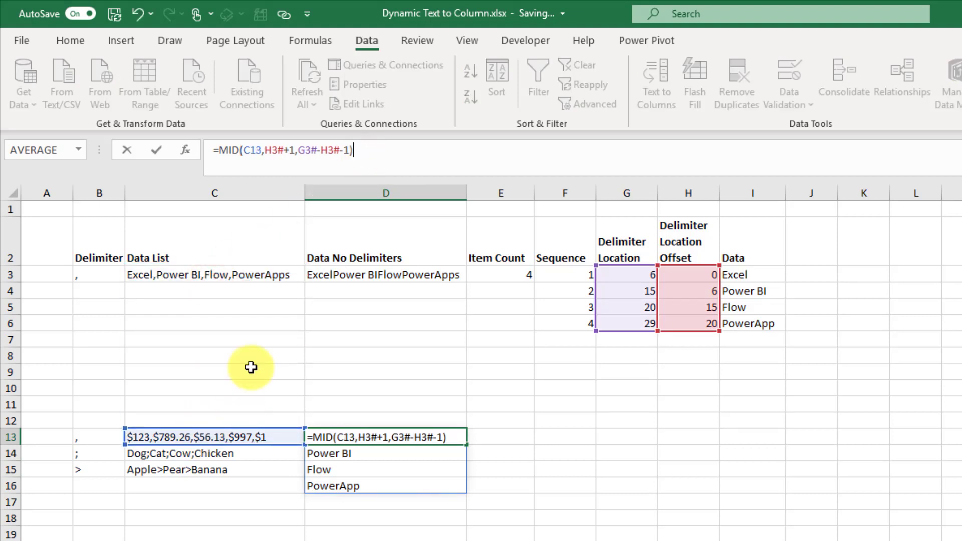
pyautogui.press('Return')
pyautogui.press('Up')
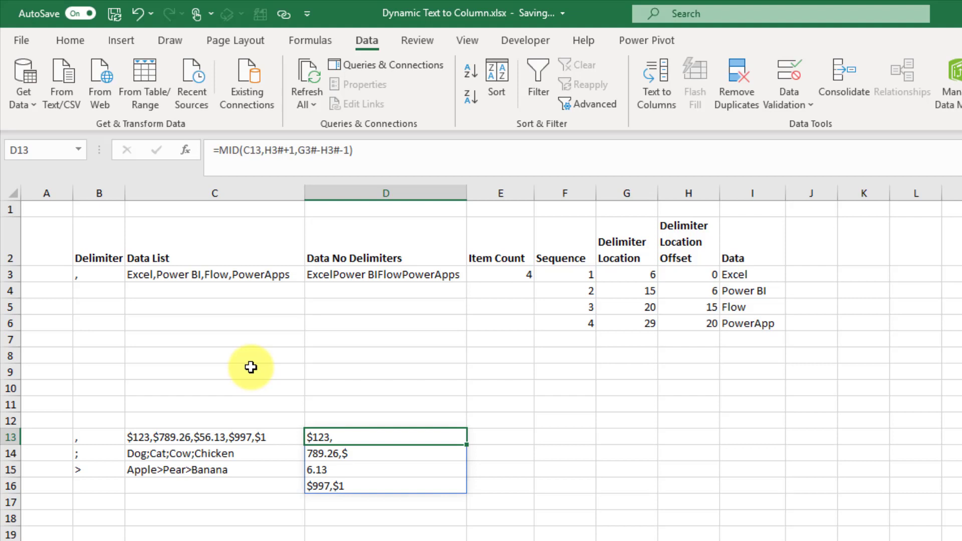
# Replace both H3# references in the D13 formula with H3's expression IFERROR(FIND("|",SUBSTITUTE(C3,B3,"|",F3#-1)),0).
pyautogui.click(701, 274)
pyautogui.moveTo(473, 150); pyautogui.dragTo(220, 150)
pyautogui.hotkey('ctrl', 'c')
pyautogui.press('Return')
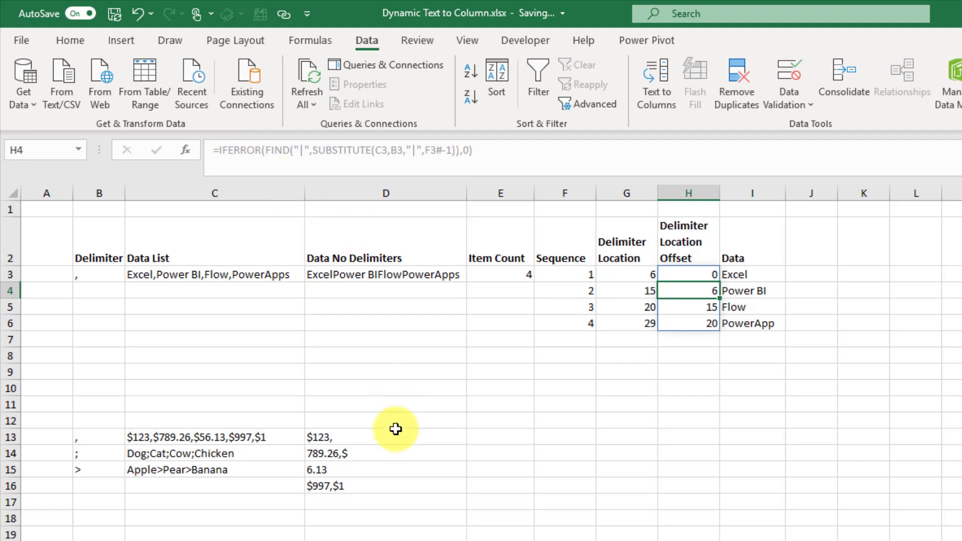
pyautogui.click(395, 436)
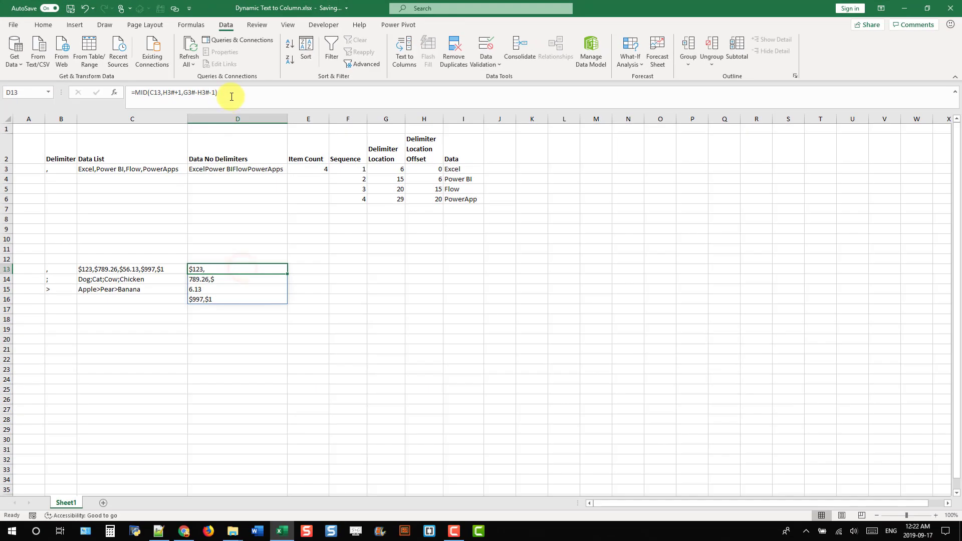
pyautogui.click(232, 97)
pyautogui.moveTo(202, 92); pyautogui.dragTo(209, 92)
pyautogui.hotkey('ctrl', 'v')
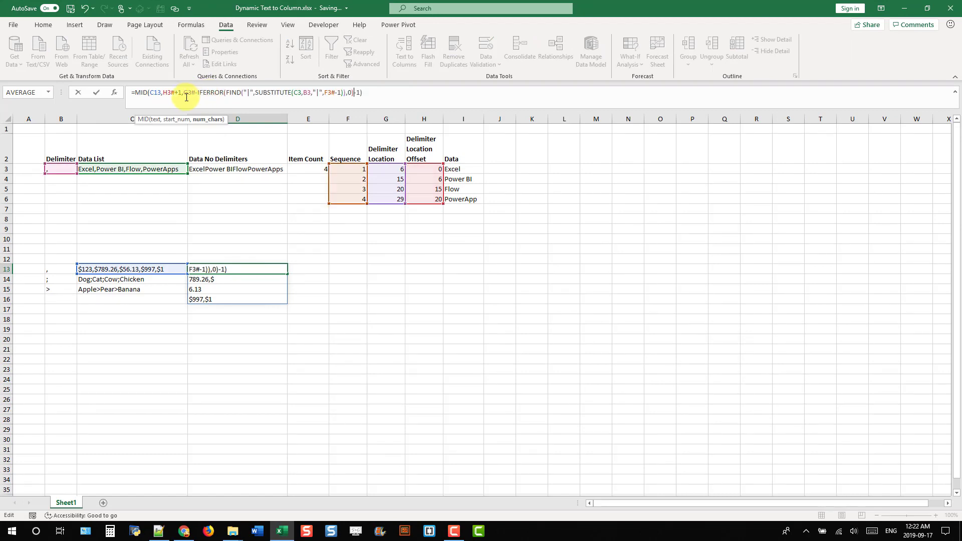
pyautogui.click(162, 93)
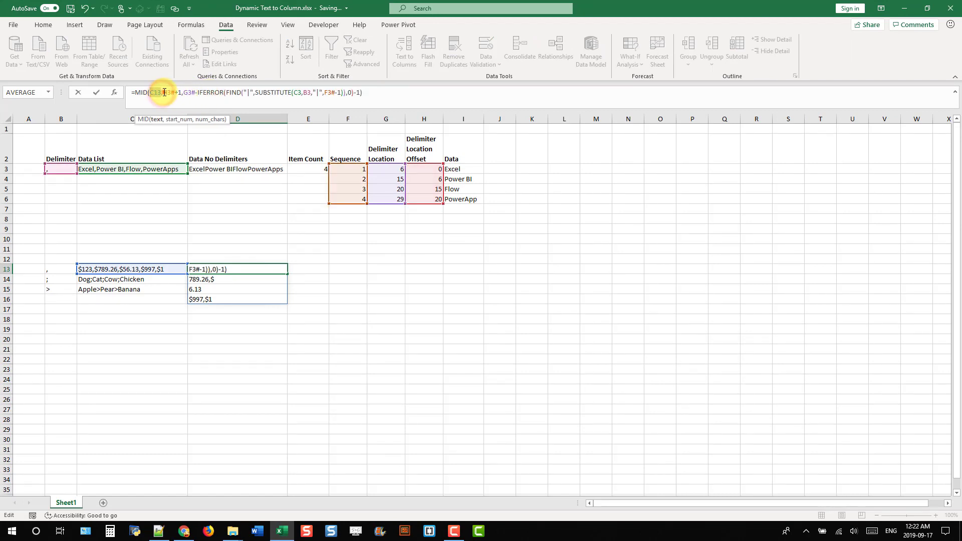
pyautogui.hotkey('ctrl', 'v')
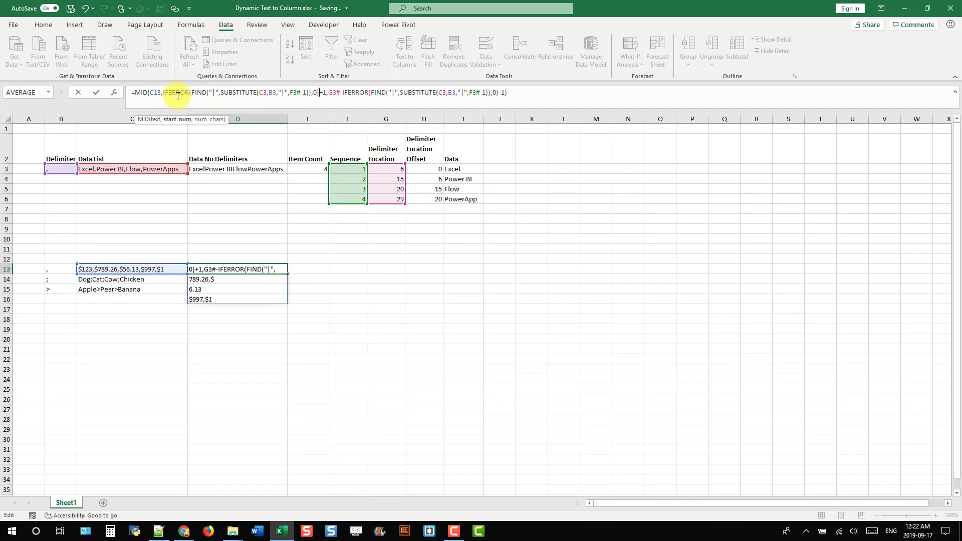
pyautogui.press('Return')
# Replace the G3# reference in the D13 formula with G3's expression IFERROR(FIND("|",SUBSTITUTE(C3,B3,"|",F3#)),LEN(C3)).
pyautogui.click(396, 169)
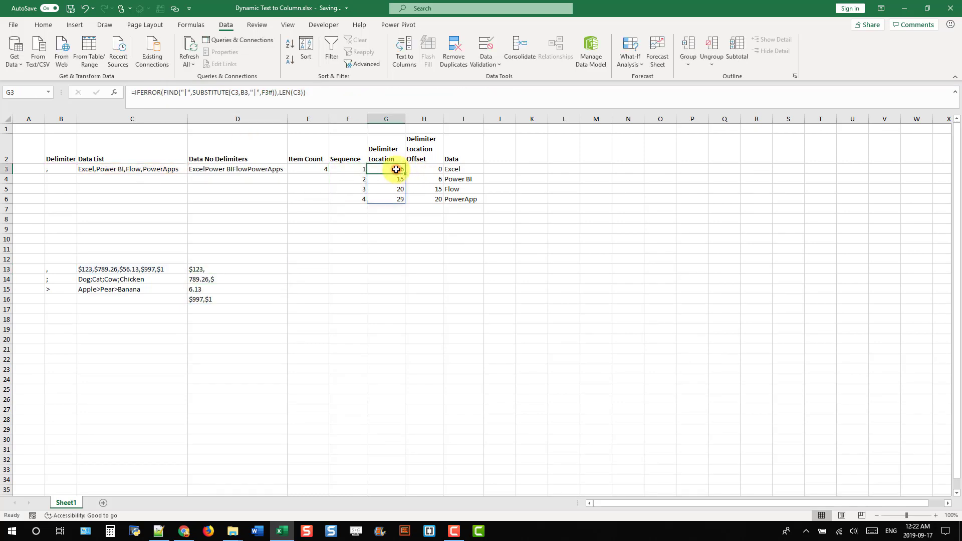
pyautogui.moveTo(306, 93); pyautogui.dragTo(135, 95)
pyautogui.hotkey('ctrl', 'c')
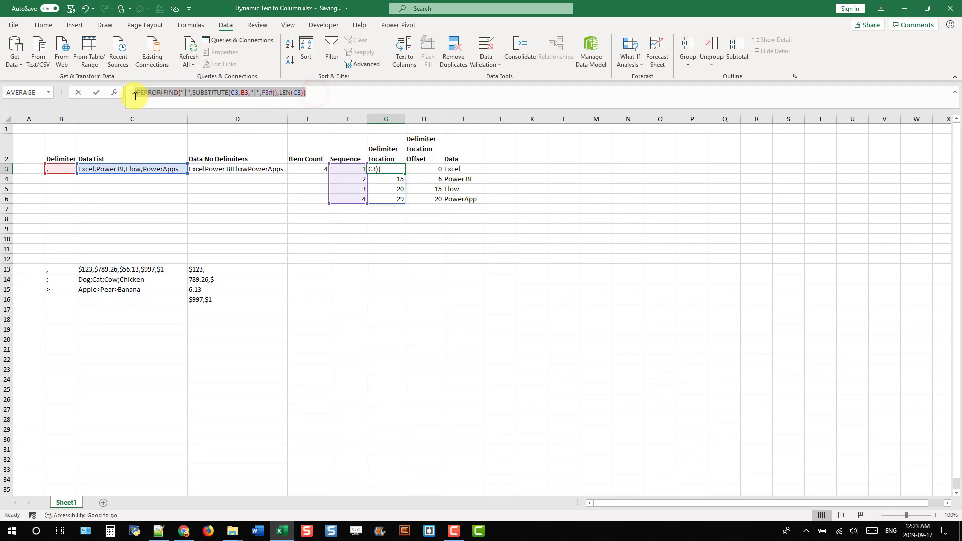
pyautogui.press('Return')
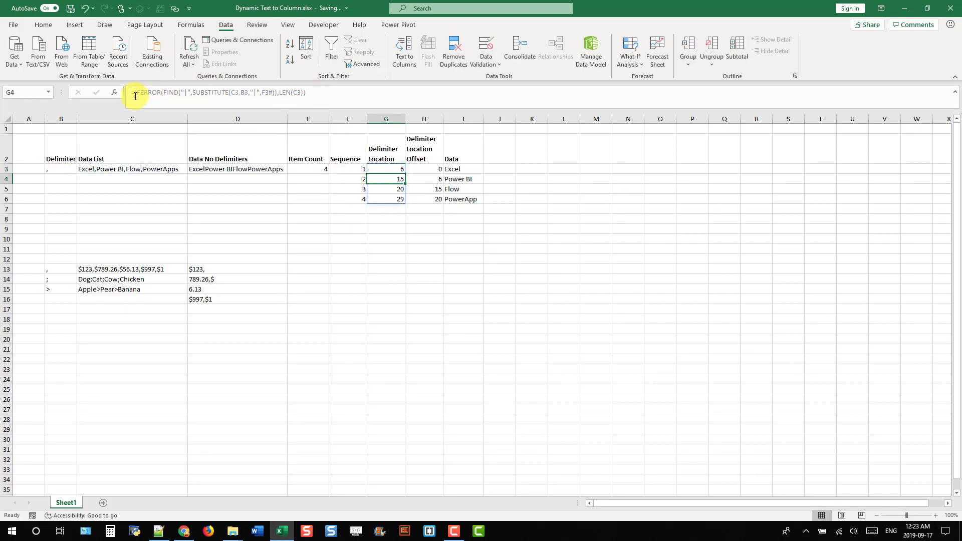
pyautogui.click(209, 269)
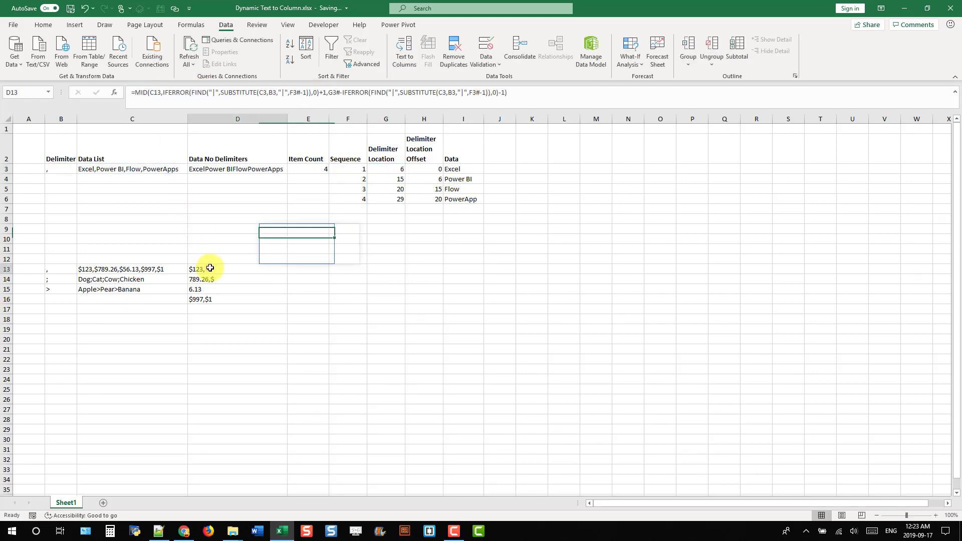
pyautogui.click(301, 98)
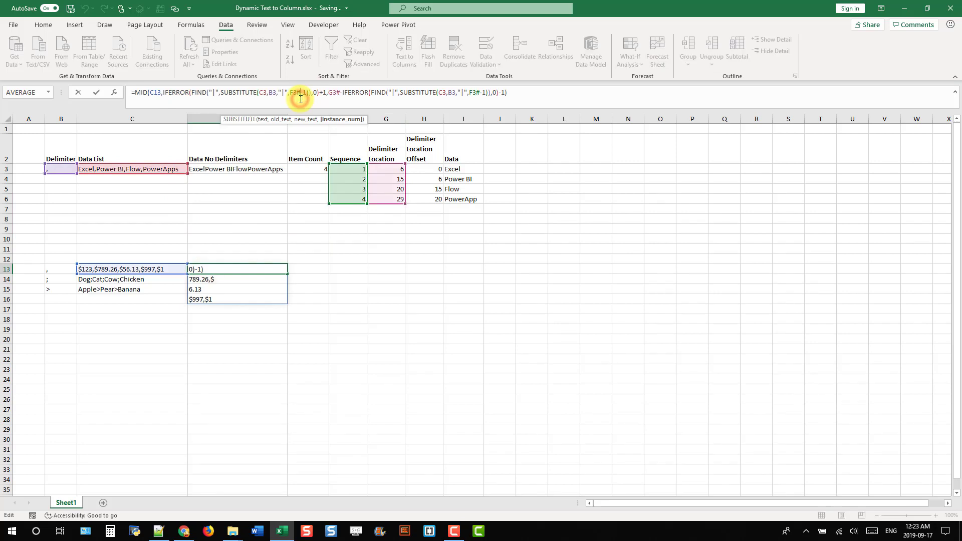
pyautogui.click(341, 92)
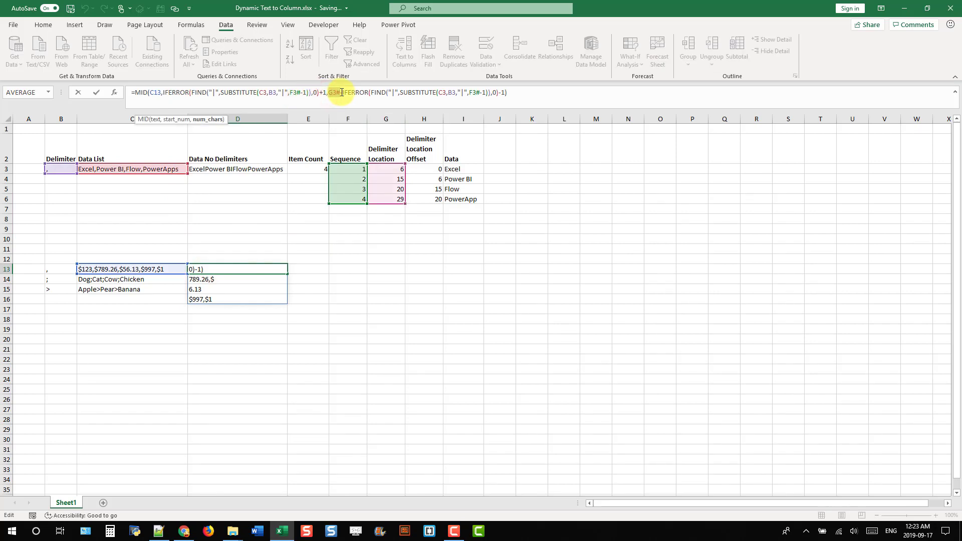
pyautogui.hotkey('ctrl', 'v')
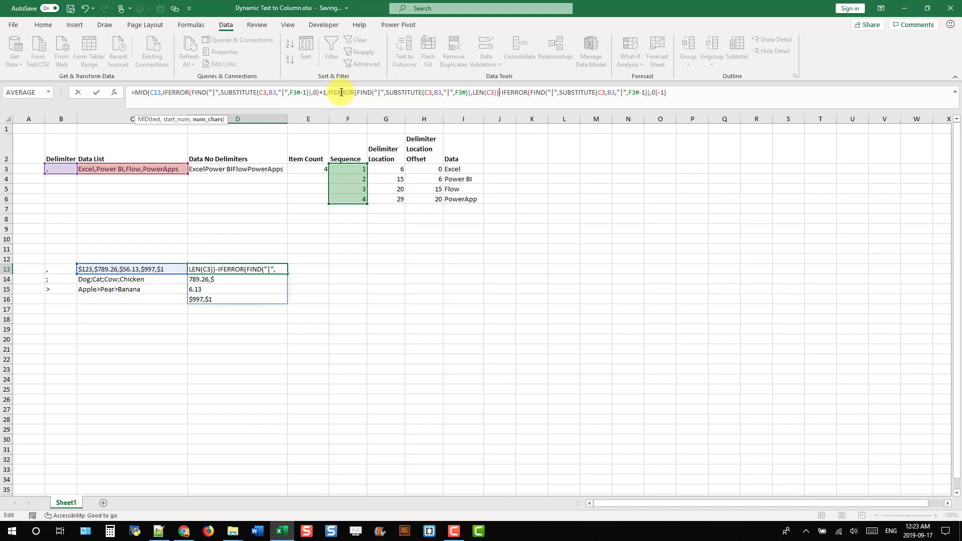
pyautogui.press('Return')
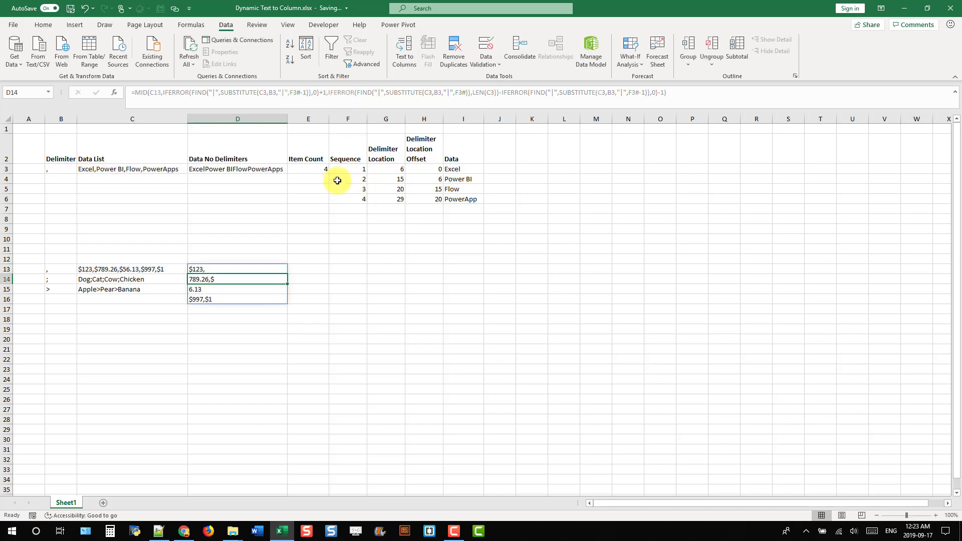
# Copy SEQUENCE(E3) from F3 and substitute it for the first F3# reference in the D13 formula.
pyautogui.click(349, 169)
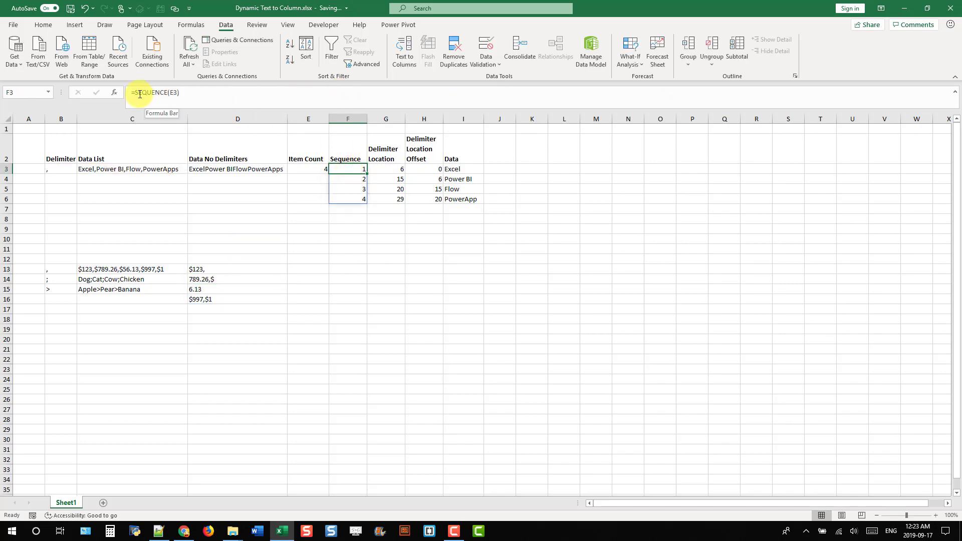
pyautogui.moveTo(136, 94); pyautogui.dragTo(196, 96)
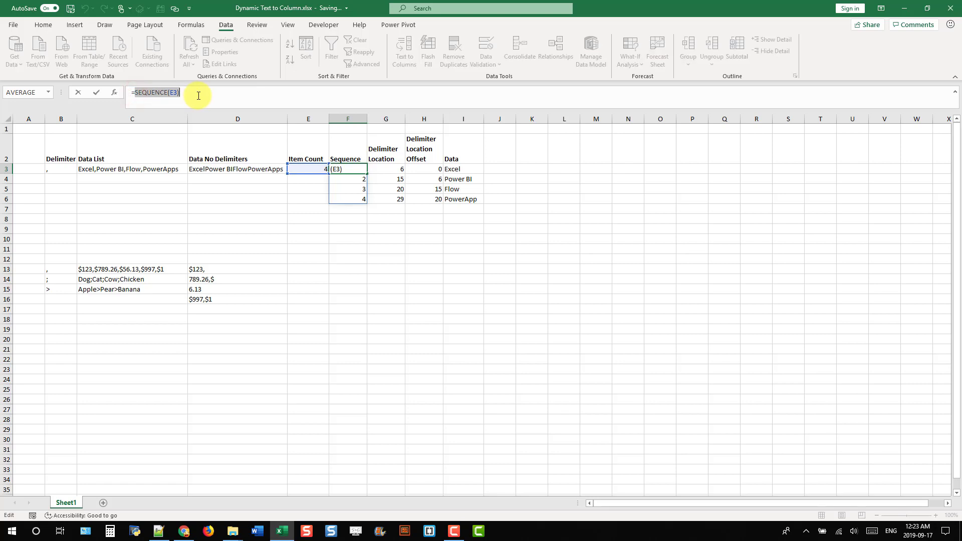
pyautogui.press('Return')
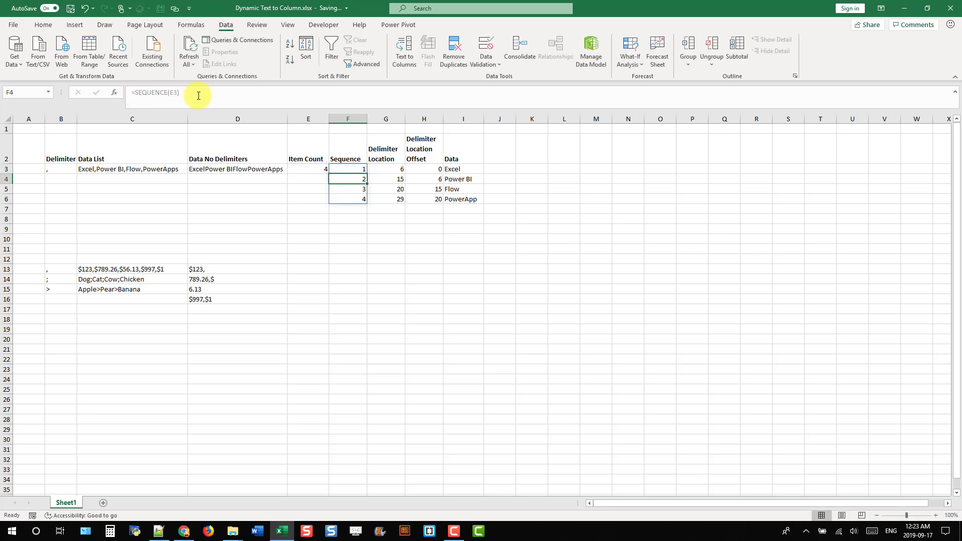
pyautogui.click(250, 267)
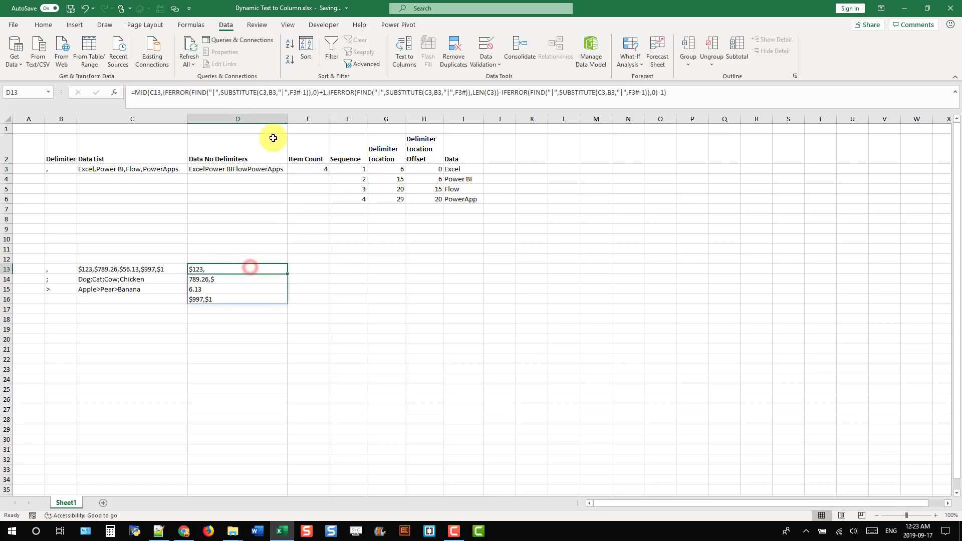
pyautogui.click(292, 95)
pyautogui.moveTo(292, 93); pyautogui.dragTo(300, 94)
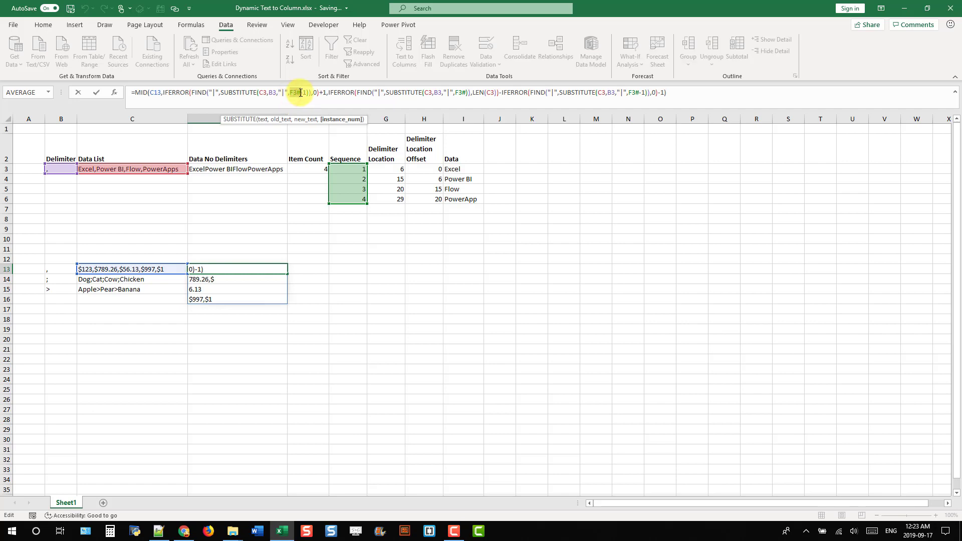
pyautogui.write('SEQUENCE(E3)')
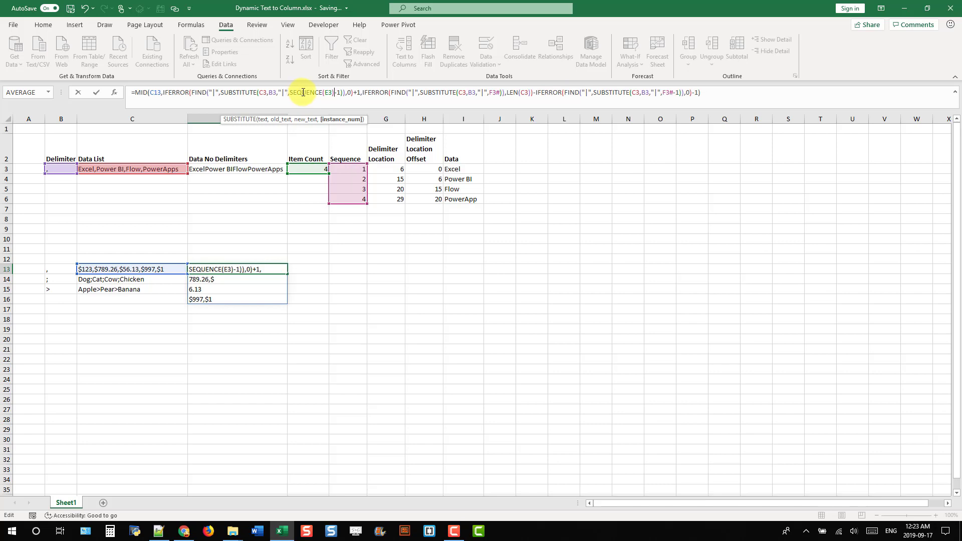
# Add a rows argument of 1 to the sequence in the D13 formula so it reads SEQUENCE(1,E3).
pyautogui.click(326, 93)
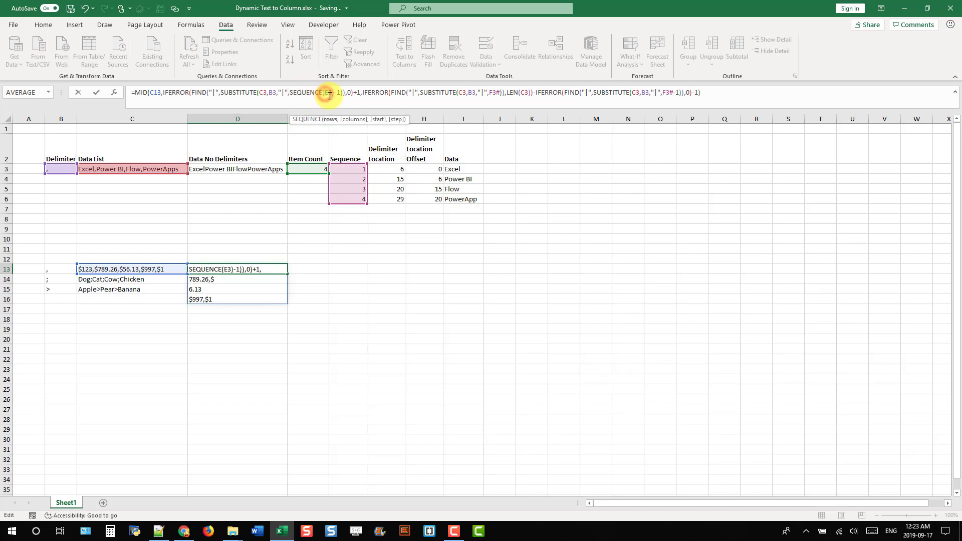
pyautogui.write(',')
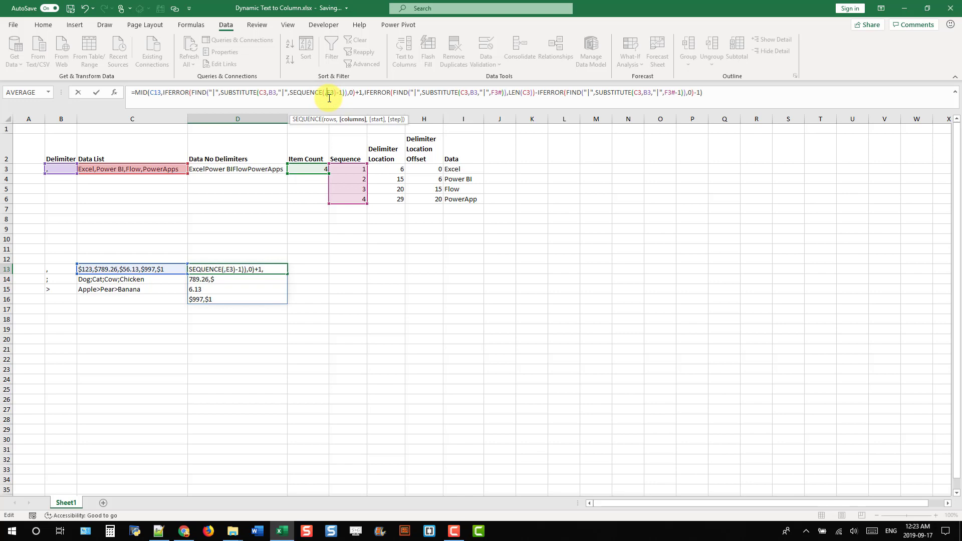
pyautogui.press('BackSpace')
pyautogui.write('1,')
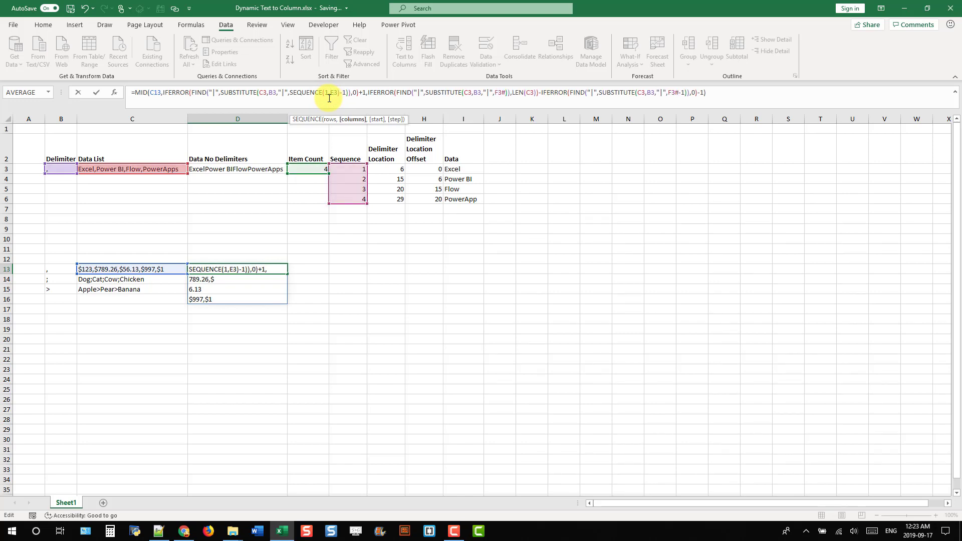
# Replace the two remaining F3# references in the D13 formula with SEQUENCE(1,E3) and enter the formula.
pyautogui.moveTo(291, 93); pyautogui.dragTo(342, 92)
pyautogui.hotkey('ctrl', 'c')
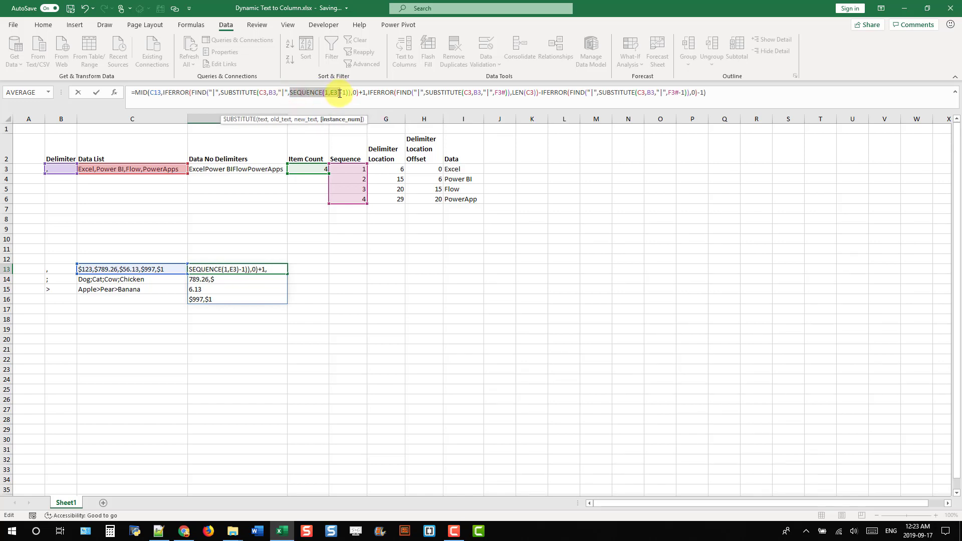
pyautogui.moveTo(493, 93); pyautogui.dragTo(504, 92)
pyautogui.hotkey('ctrl', 'v')
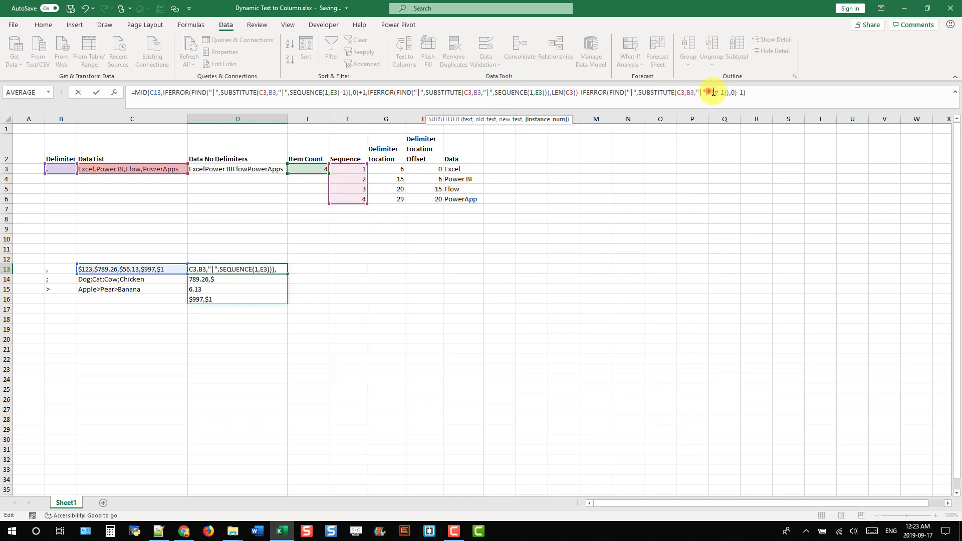
pyautogui.hotkey('ctrl', 'v')
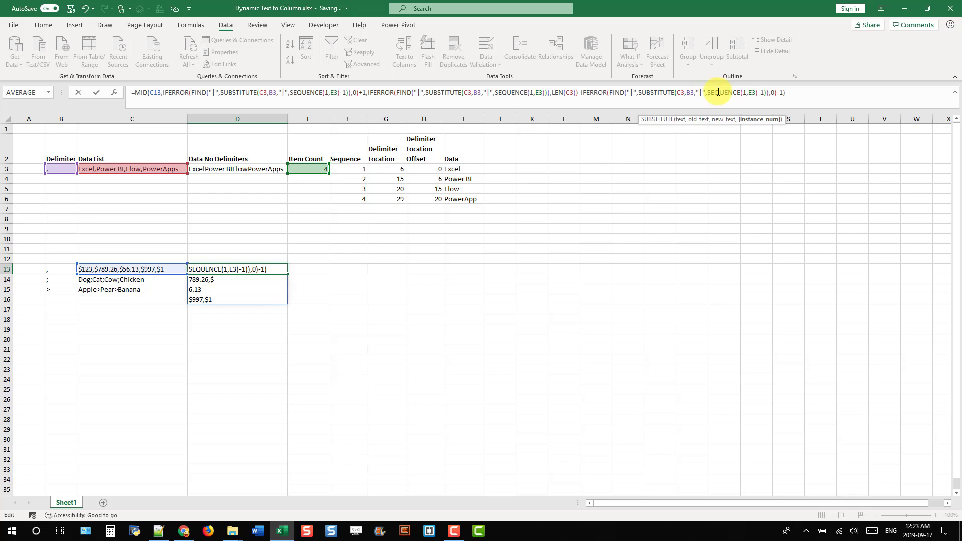
pyautogui.hotkey('ctrl', 'Return')
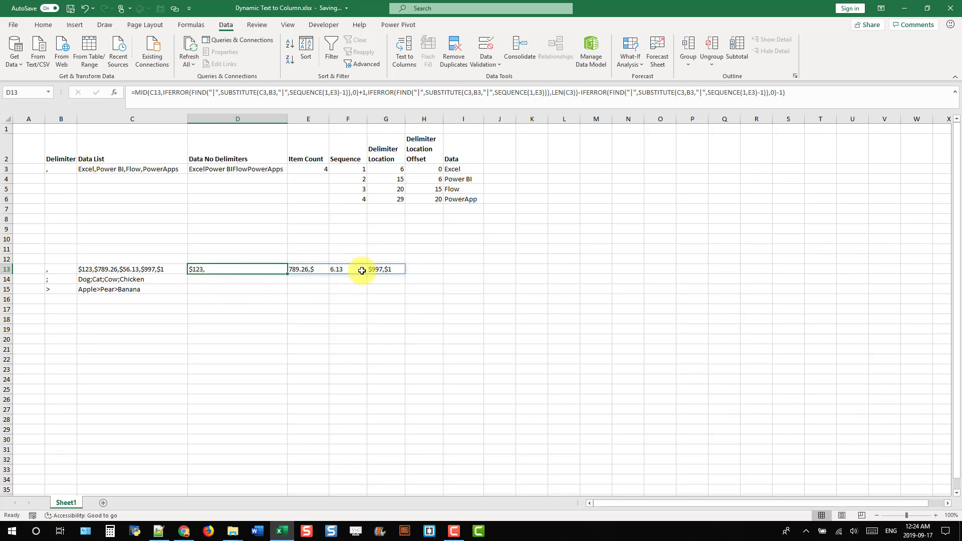
# Copy LEN(C3)-LEN(D3)+1 from E3 and substitute it for the first E3 reference in the D13 formula.
pyautogui.click(320, 97)
pyautogui.press('Escape')
pyautogui.click(308, 170)
pyautogui.moveTo(198, 94); pyautogui.dragTo(136, 93)
pyautogui.hotkey('ctrl', 'c')
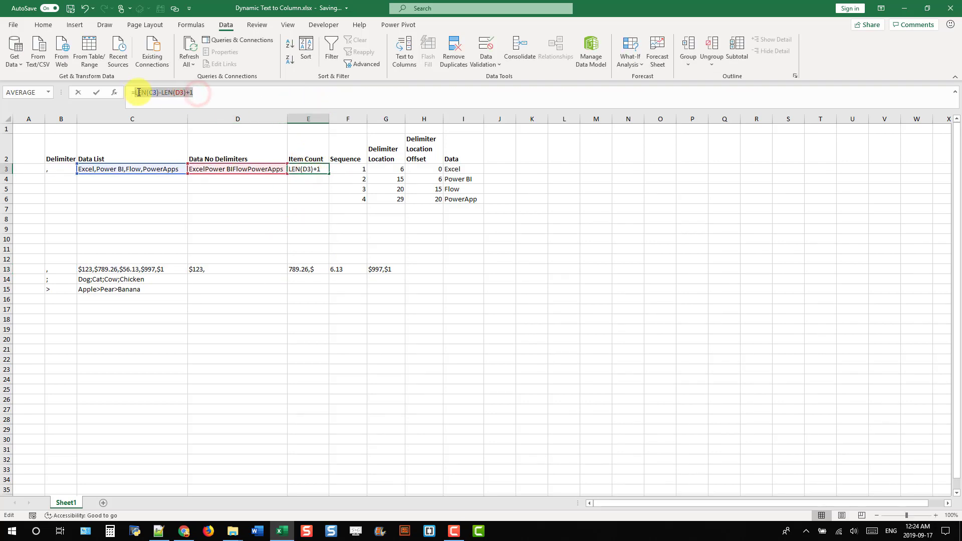
pyautogui.press('Return')
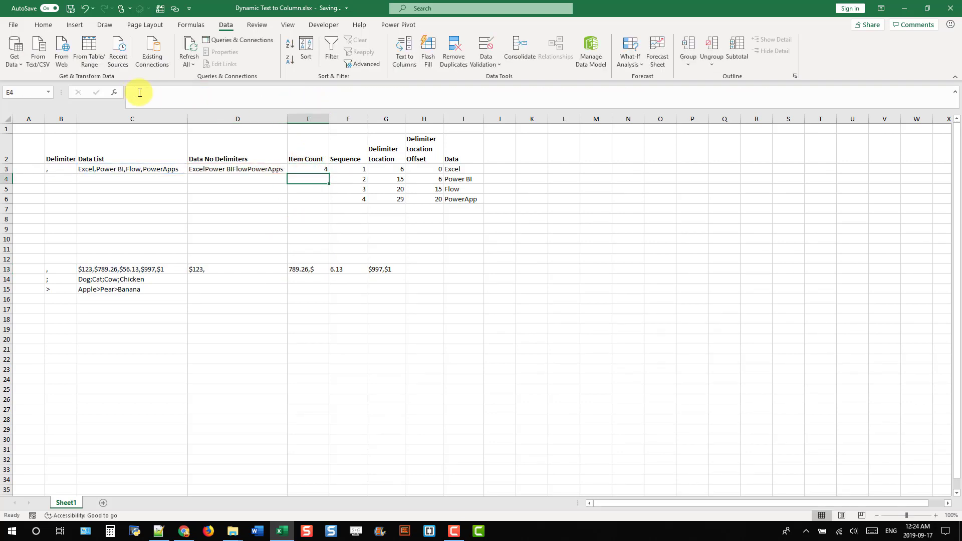
pyautogui.click(226, 269)
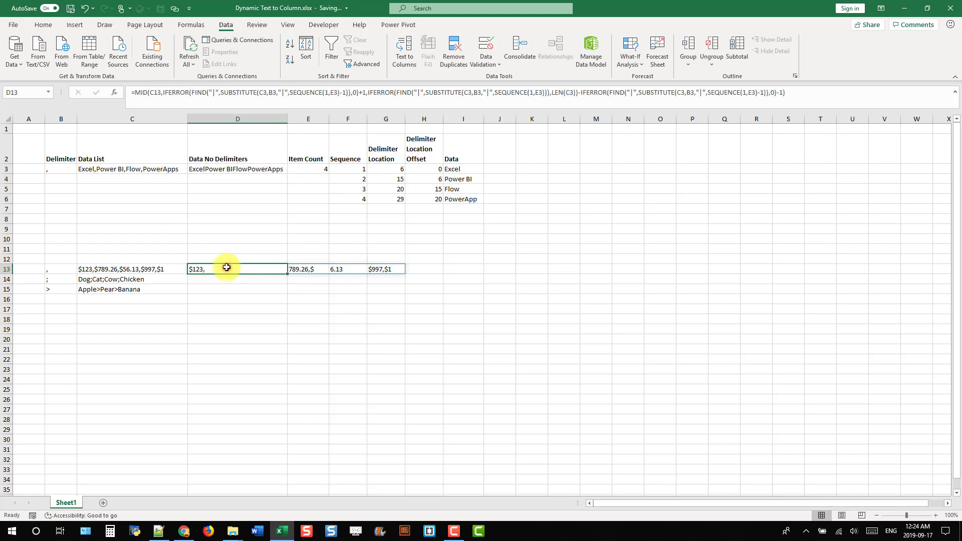
pyautogui.click(228, 94)
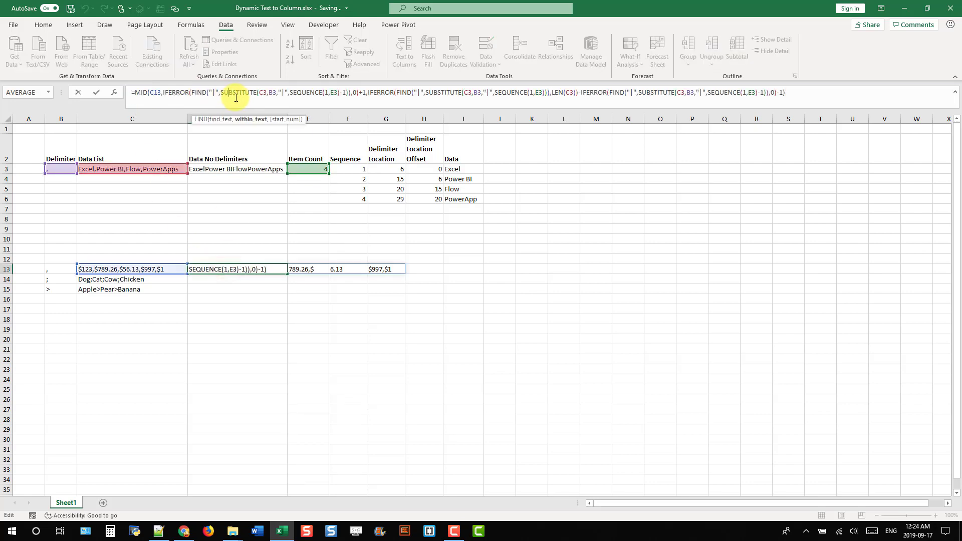
pyautogui.doubleClick(336, 92)
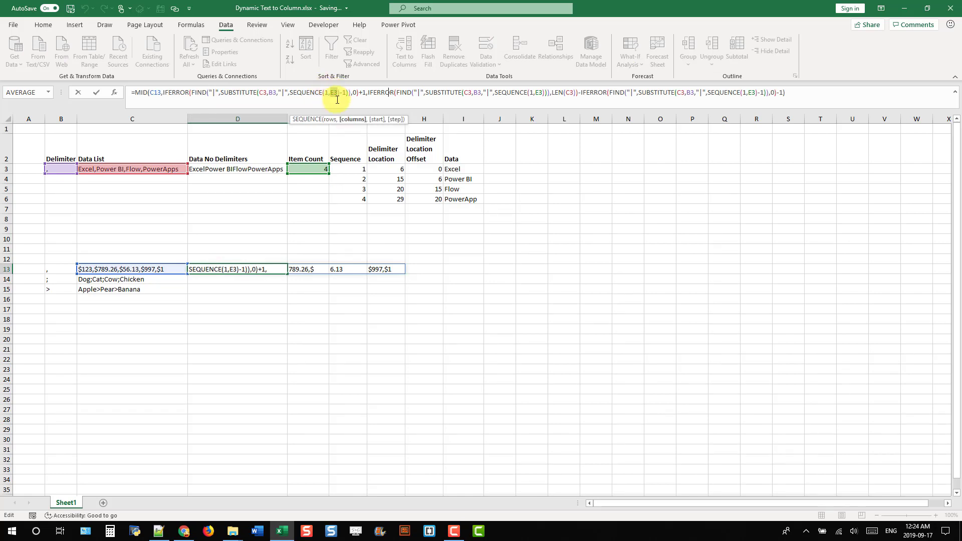
pyautogui.hotkey('ctrl', 'v')
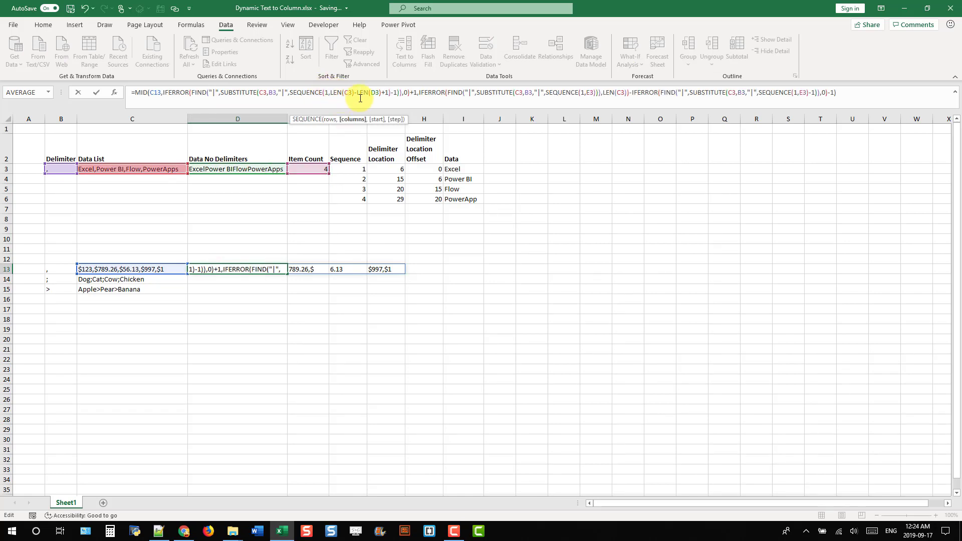
# Replace the two remaining E3 references in the D13 formula with LEN(C3)-LEN(D3)+1 and enter the formula.
pyautogui.doubleClick(590, 92)
pyautogui.hotkey('ctrl', 'v')
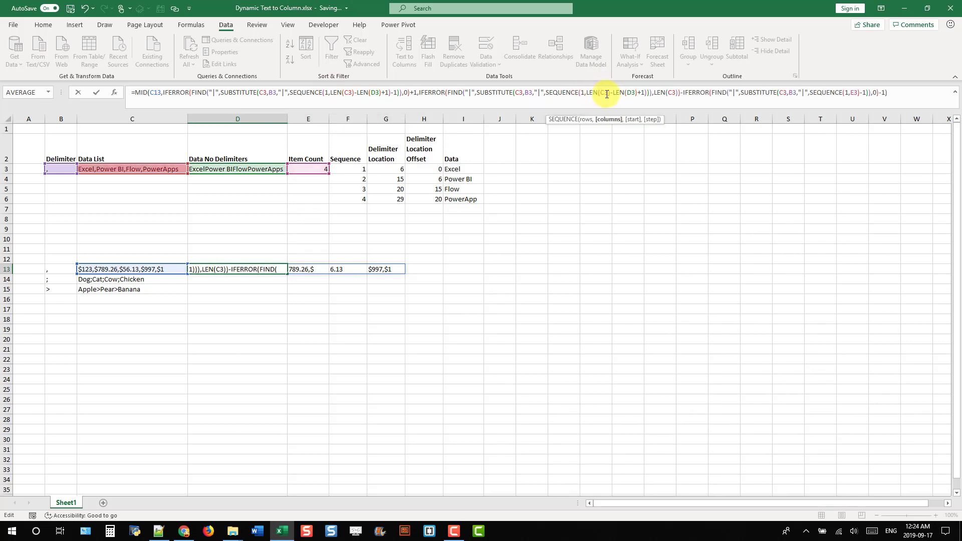
pyautogui.doubleClick(855, 92)
pyautogui.hotkey('ctrl', 'v')
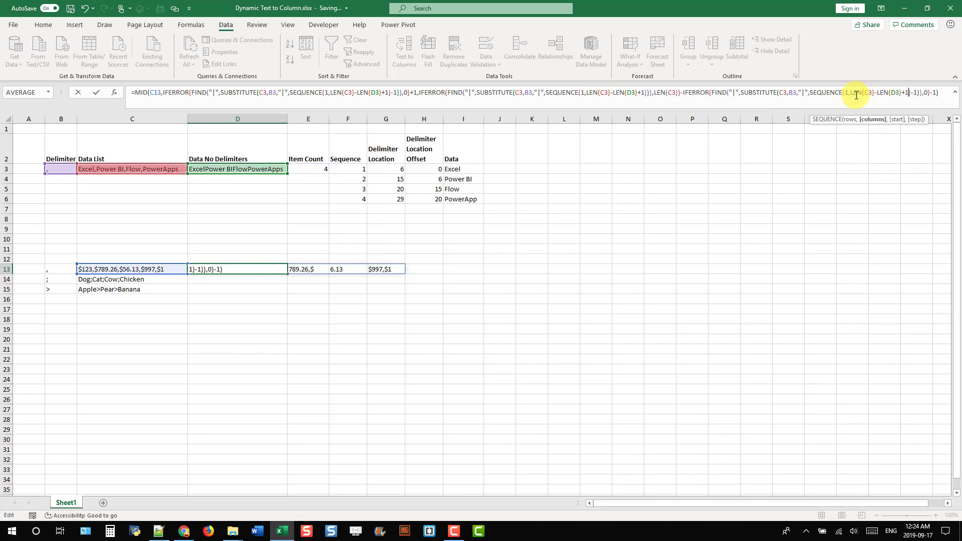
pyautogui.press('Return')
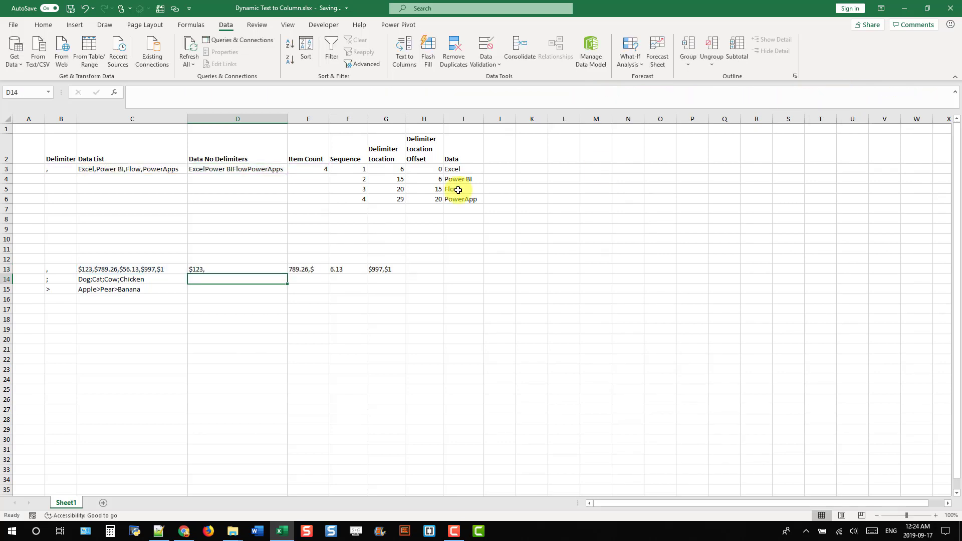
# Copy SUBSTITUTE(C3,B3,"") from D3 and substitute it for the first D3 reference in the D13 formula.
pyautogui.click(238, 270)
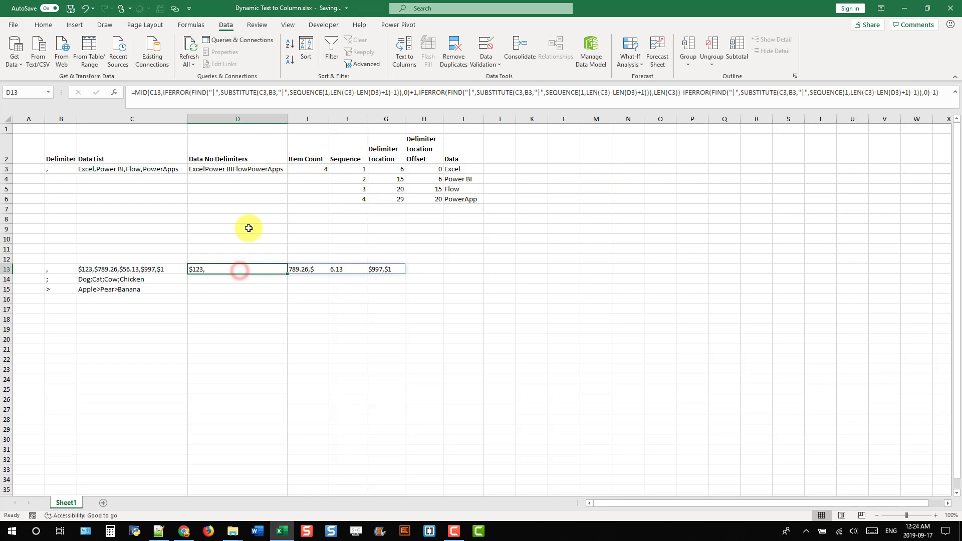
pyautogui.press('F2')
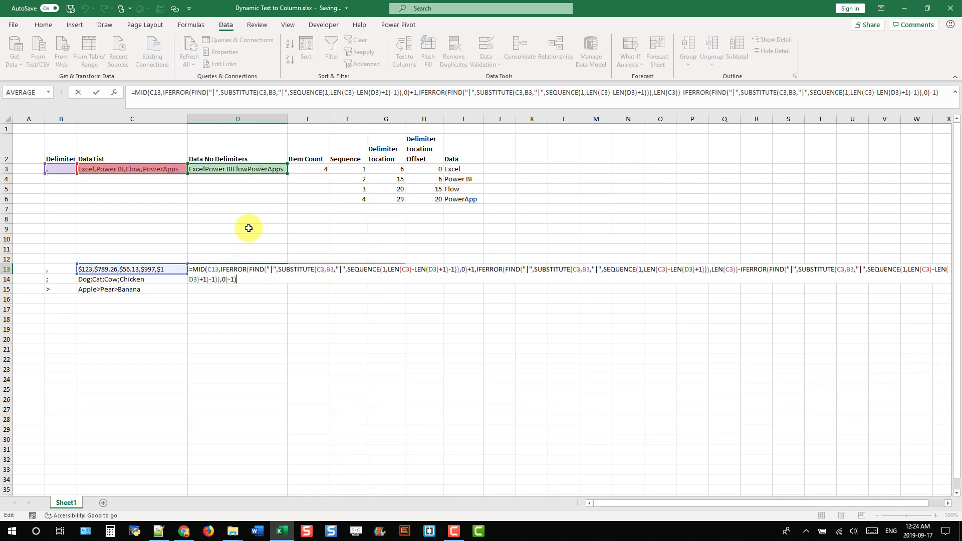
pyautogui.press('Escape')
pyautogui.click(253, 169)
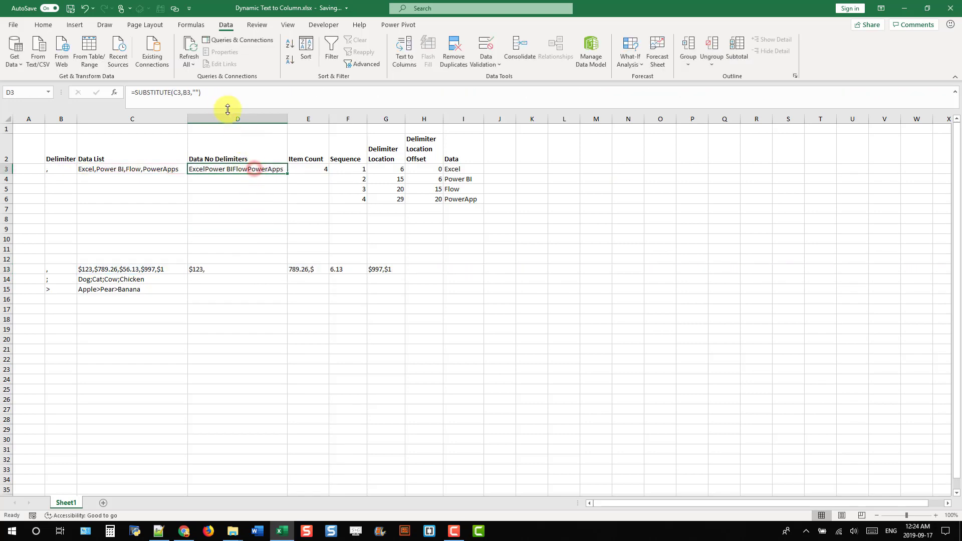
pyautogui.moveTo(216, 93); pyautogui.dragTo(137, 95)
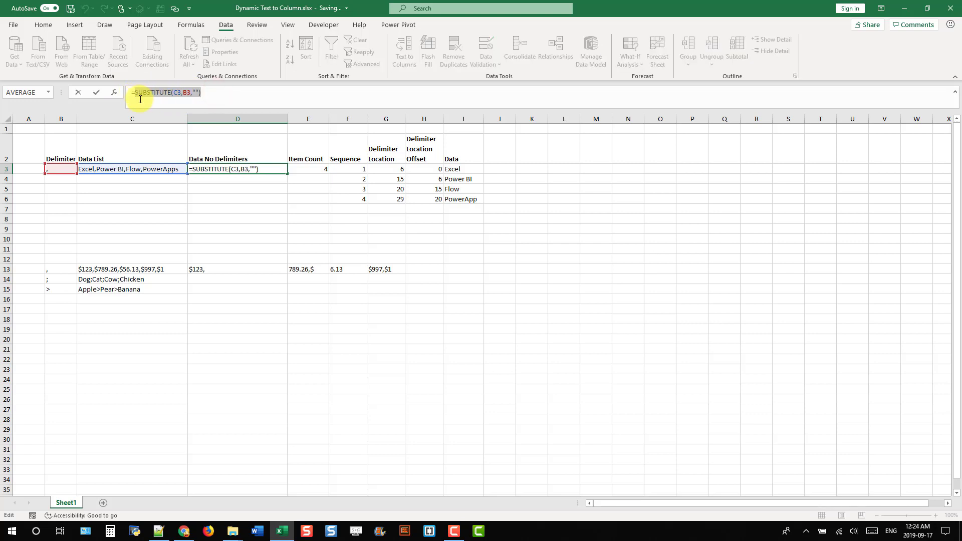
pyautogui.press('Escape')
pyautogui.click(224, 269)
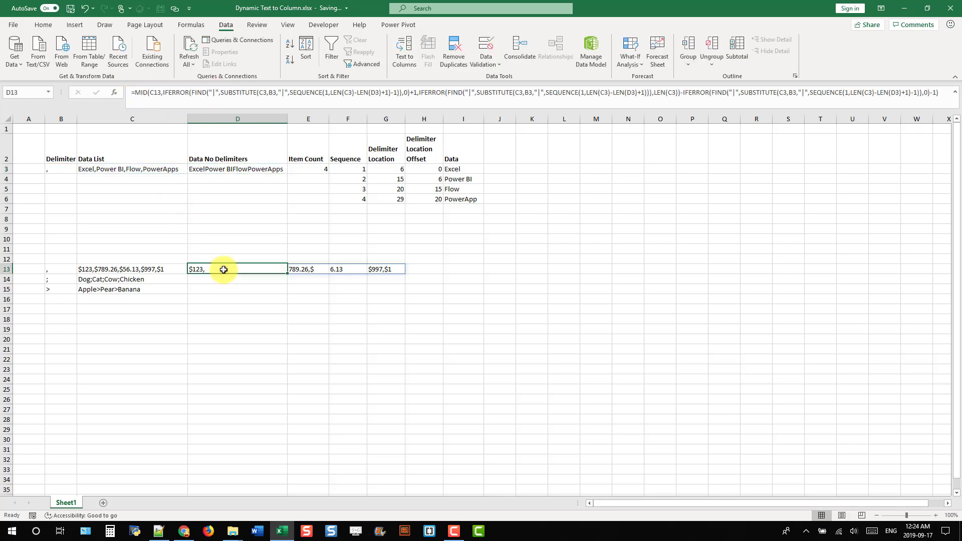
pyautogui.click(231, 108)
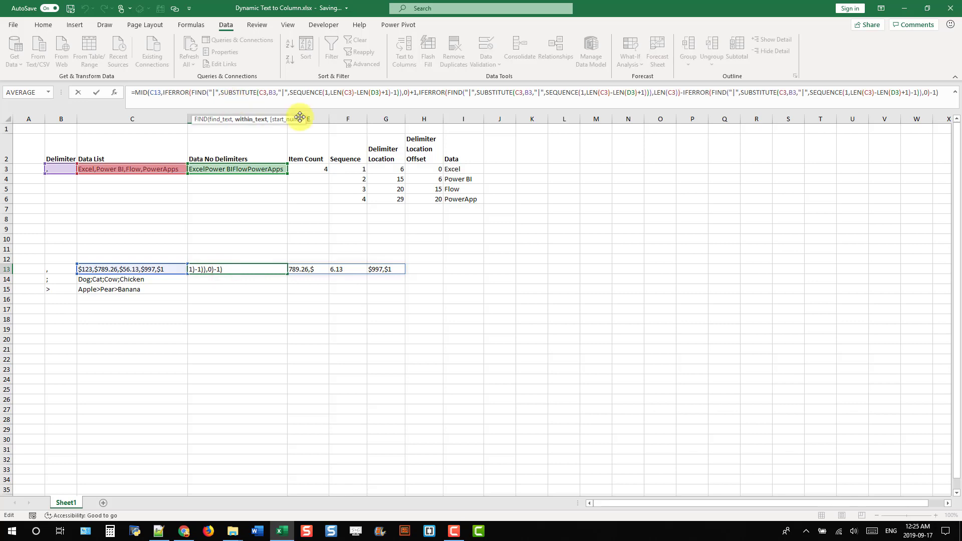
pyautogui.moveTo(372, 92); pyautogui.dragTo(381, 93)
pyautogui.write('SUBSTITUTE(C3,B3,"")')
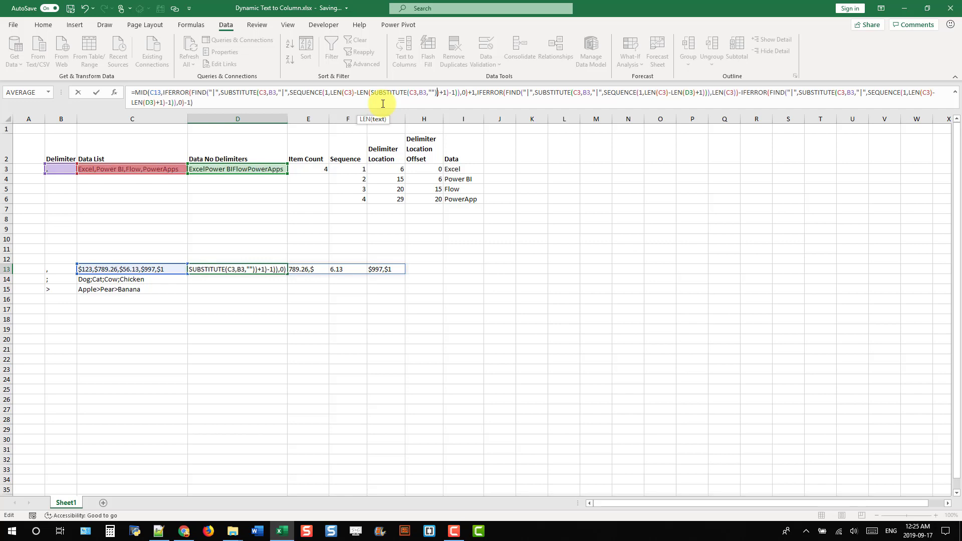
# Replace the two remaining D3 references in the D13 formula with SUBSTITUTE(C3,B3,"") and enter the formula.
pyautogui.doubleClick(690, 92)
pyautogui.write('SUBSTITUTE(C3,B3,"")')
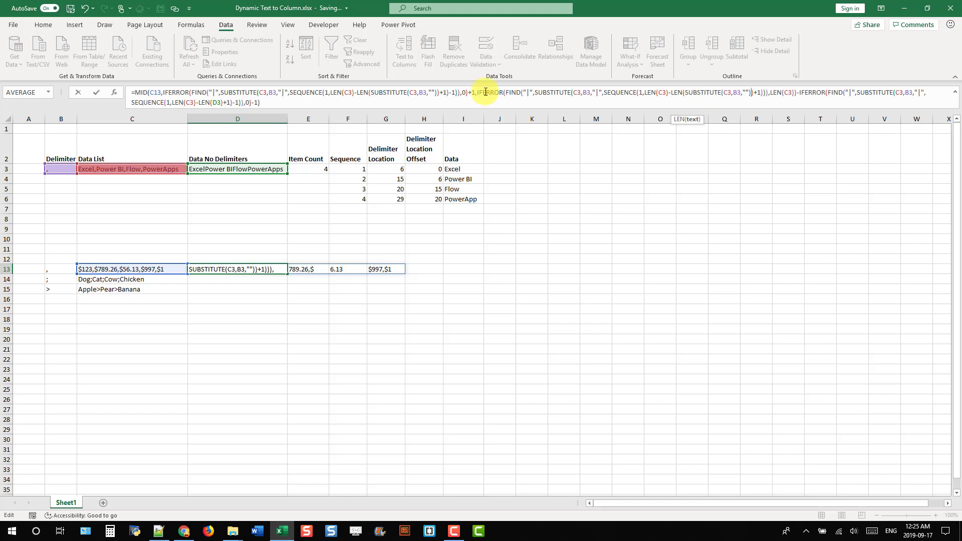
pyautogui.doubleClick(219, 102)
pyautogui.write('SUBSTITUTE(C3,B3,"")')
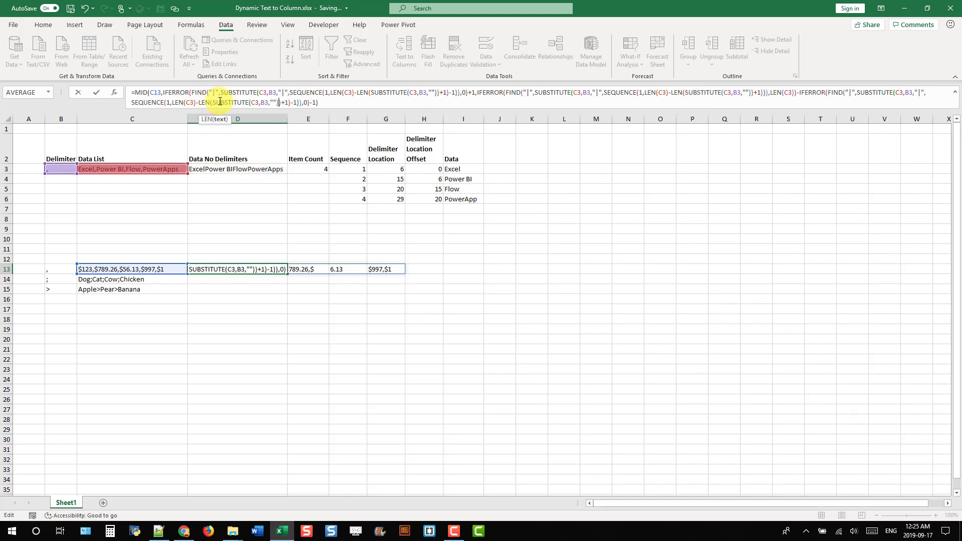
pyautogui.press('Return')
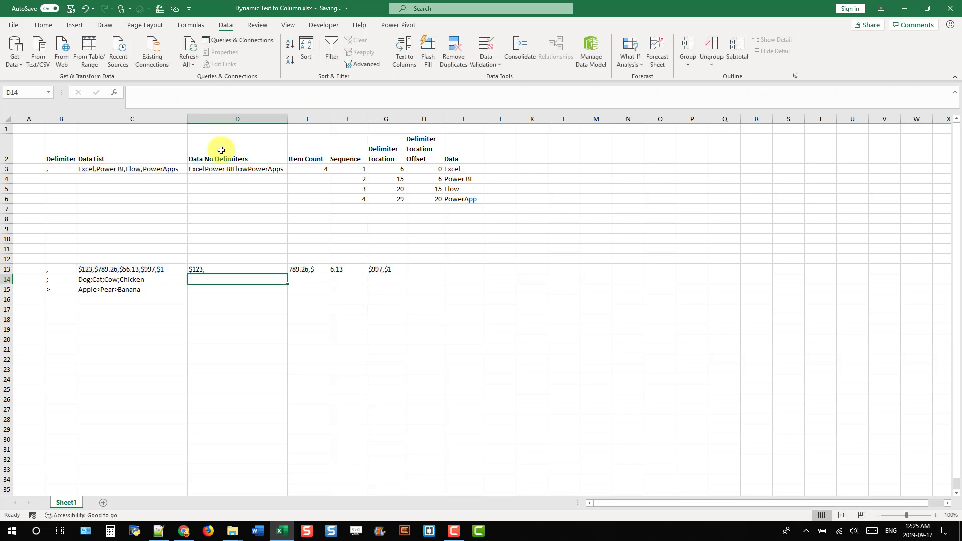
# Repoint all C3 references in the D13 formula to C13 and all B3 references to B13, and enter the formula.
pyautogui.click(221, 270)
pyautogui.click(307, 99)
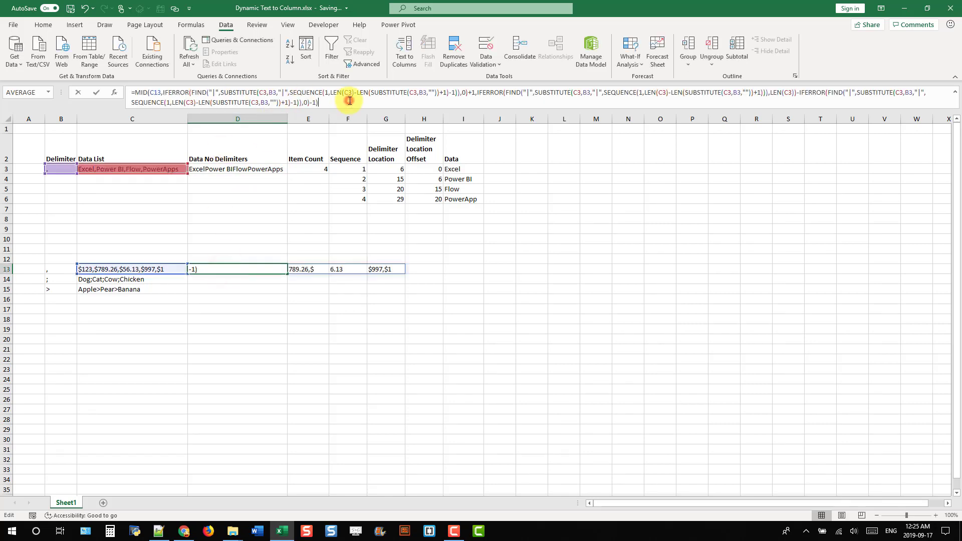
pyautogui.moveTo(168, 174); pyautogui.dragTo(150, 266)
pyautogui.moveTo(143, 176); pyautogui.dragTo(137, 271)
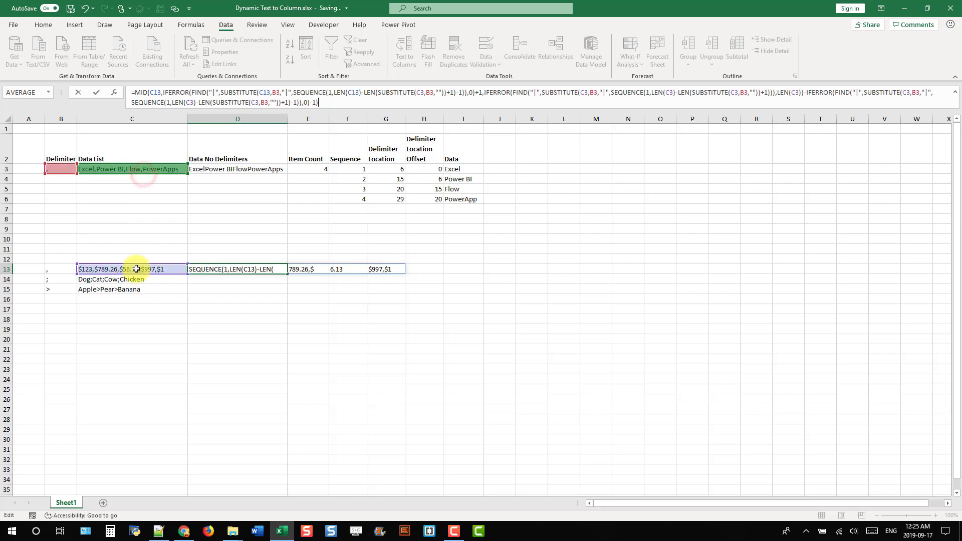
pyautogui.moveTo(152, 173); pyautogui.dragTo(143, 272)
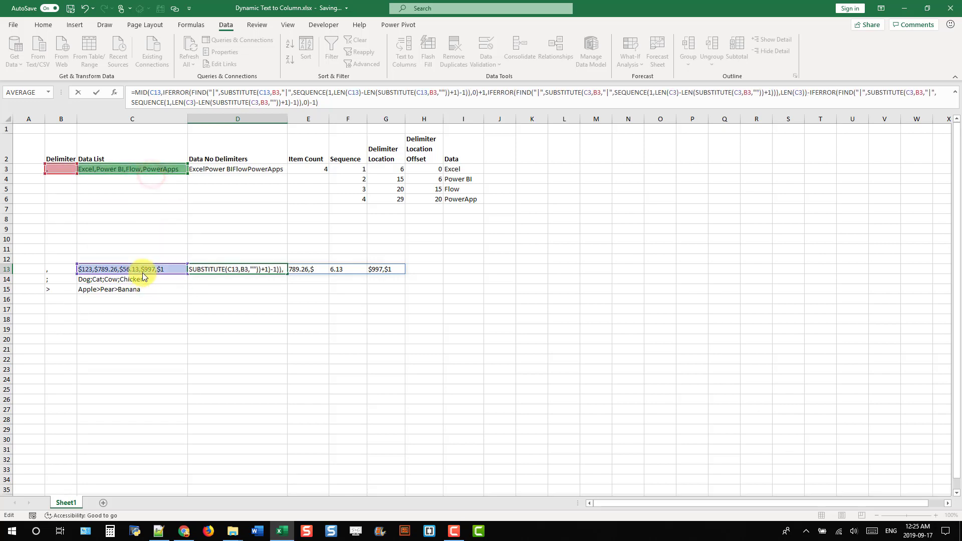
pyautogui.moveTo(145, 172); pyautogui.dragTo(140, 272)
pyautogui.moveTo(147, 176); pyautogui.dragTo(140, 268)
pyautogui.moveTo(144, 174); pyautogui.dragTo(123, 267)
pyautogui.moveTo(63, 170); pyautogui.dragTo(61, 269)
pyautogui.press('Return')
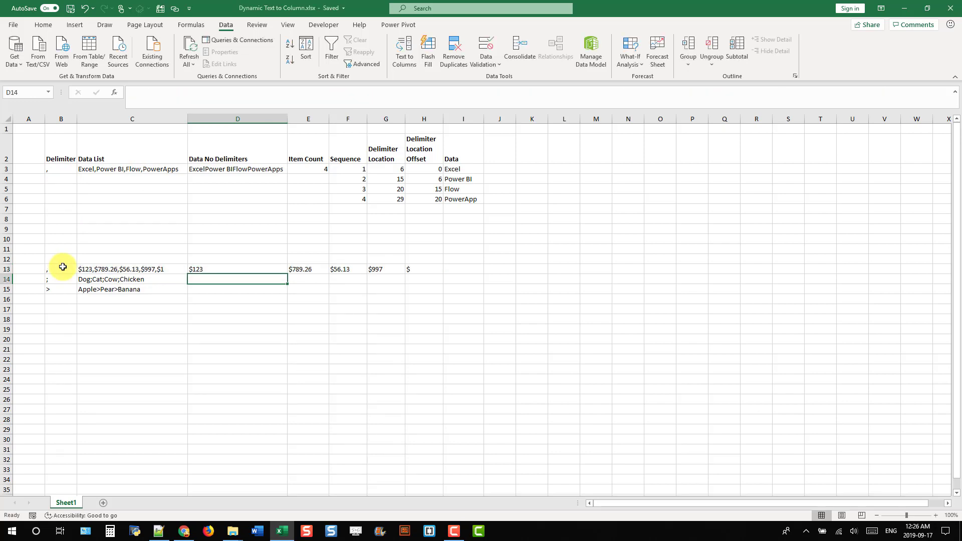
# Fill the D13 formula down through D15.
pyautogui.click(216, 271)
pyautogui.moveTo(286, 274); pyautogui.dragTo(273, 292)
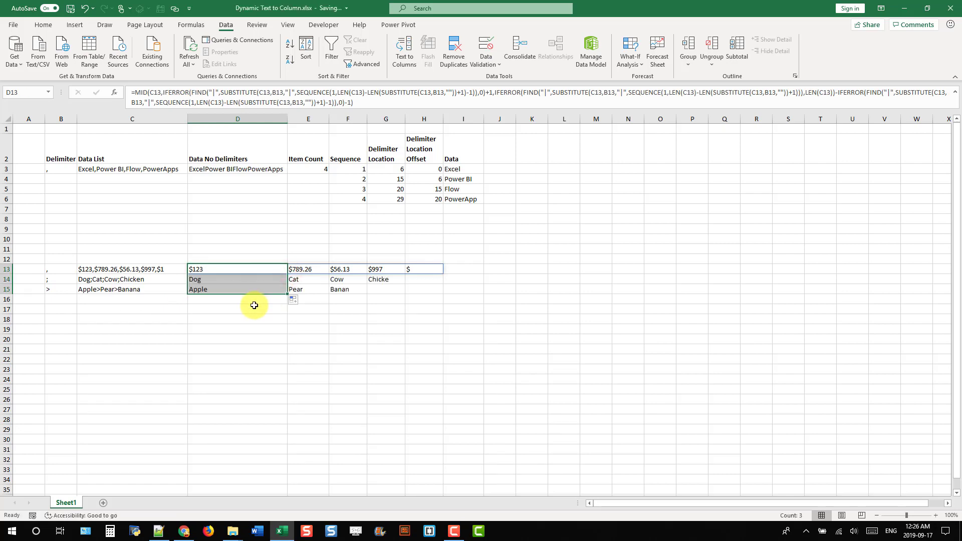
pyautogui.click(166, 280)
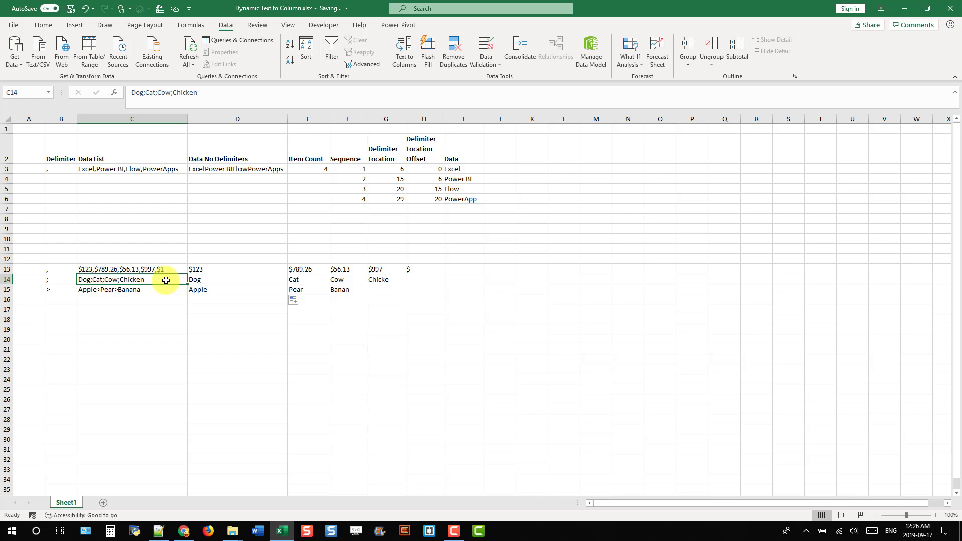
# Change the error fallback in the G3 delimiter location formula to LEN(C3)+1.
pyautogui.click(464, 199)
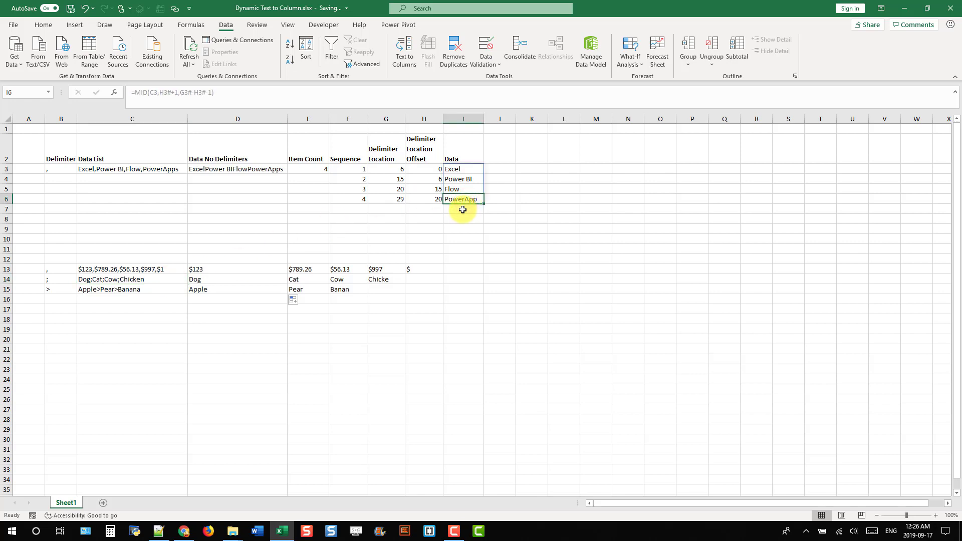
pyautogui.click(393, 170)
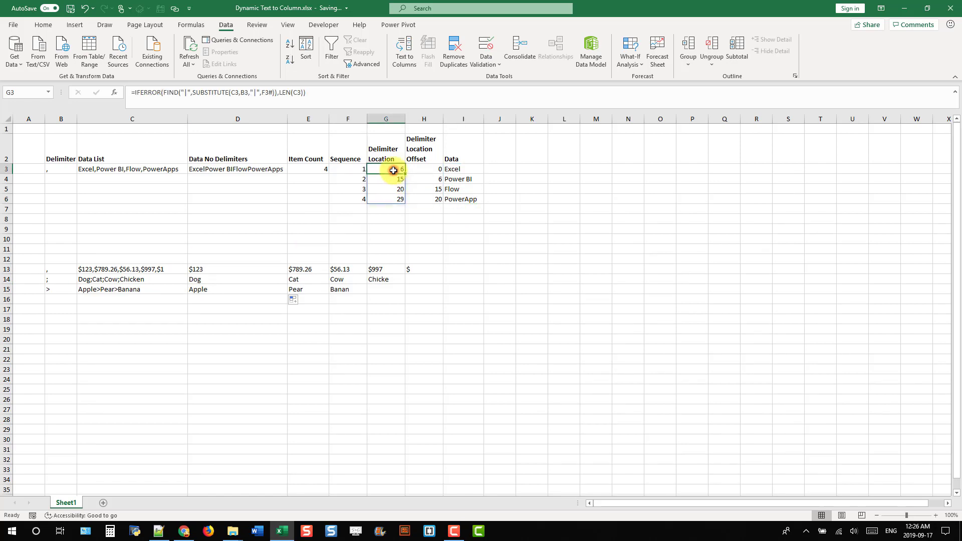
pyautogui.click(301, 93)
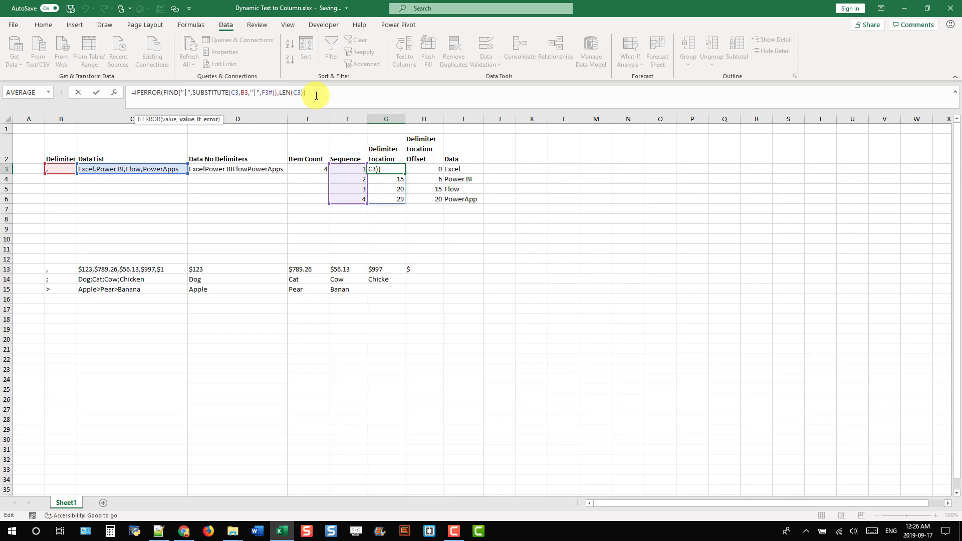
pyautogui.press('Return')
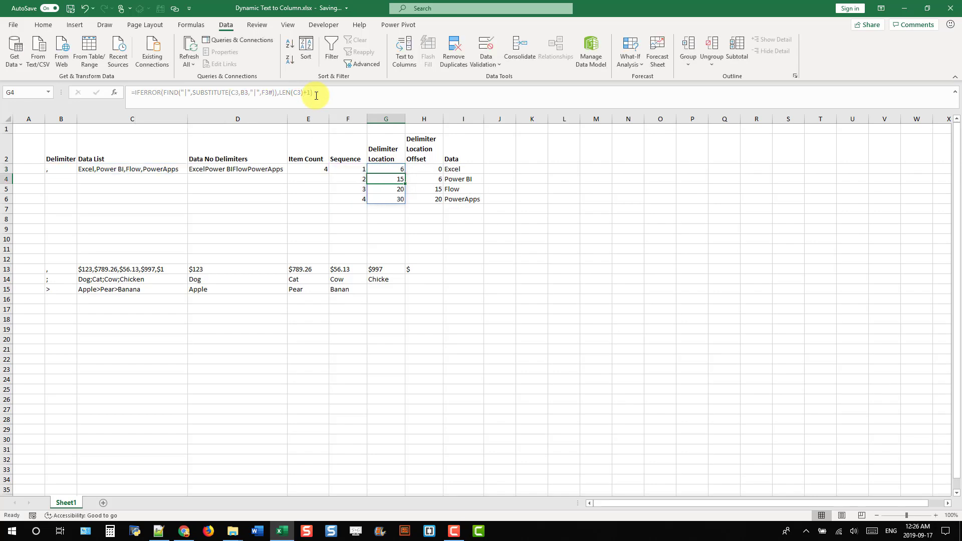
# Change the LEN(C13) error fallback in the D13 formula to LEN(C13)+1 and enter the formula.
pyautogui.click(252, 269)
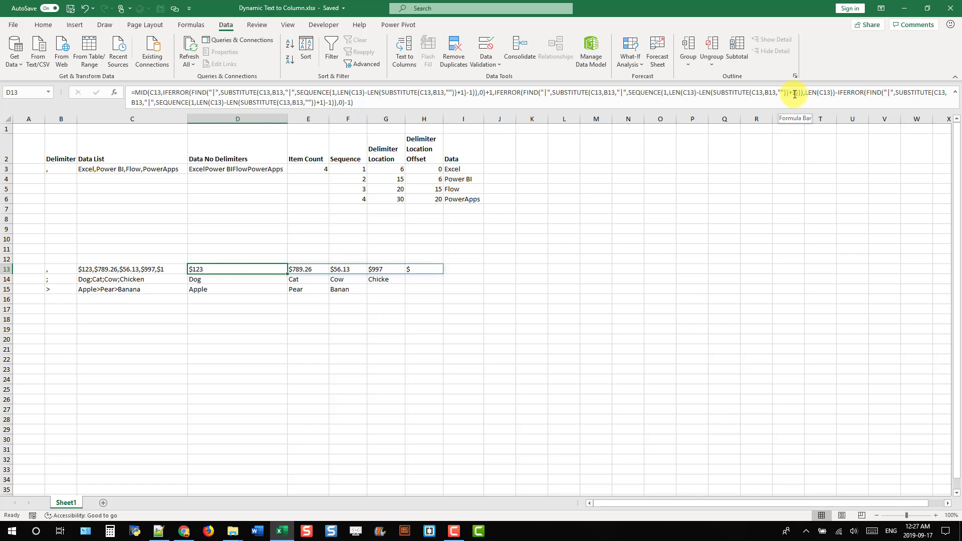
pyautogui.click(829, 93)
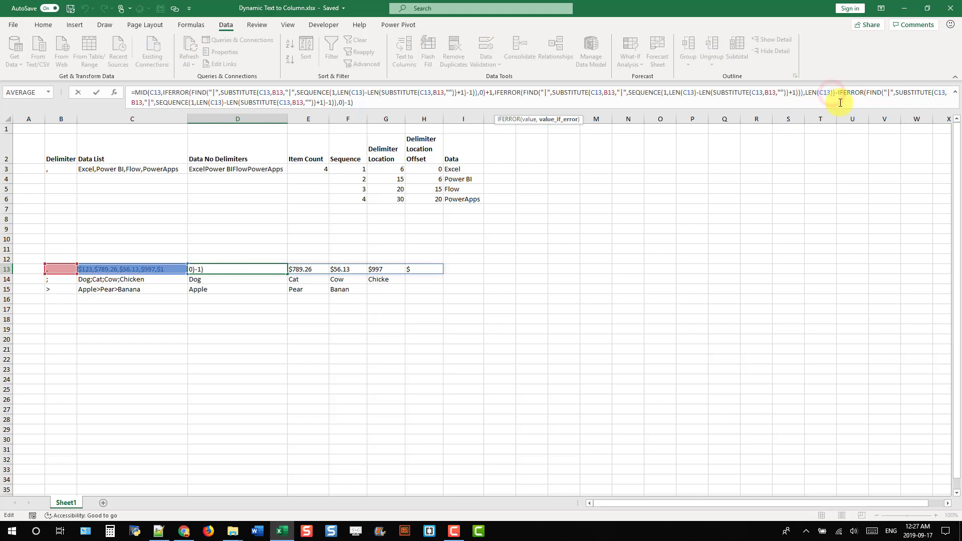
pyautogui.press('Return')
# Copy the corrected D13 formula into D14 and D15.
pyautogui.press('Up')
pyautogui.hotkey('ctrl', 'c')
pyautogui.hotkey('shift', 'Down')
pyautogui.hotkey('shift', 'Down')
pyautogui.hotkey('ctrl', 'v')
pyautogui.press('Down')
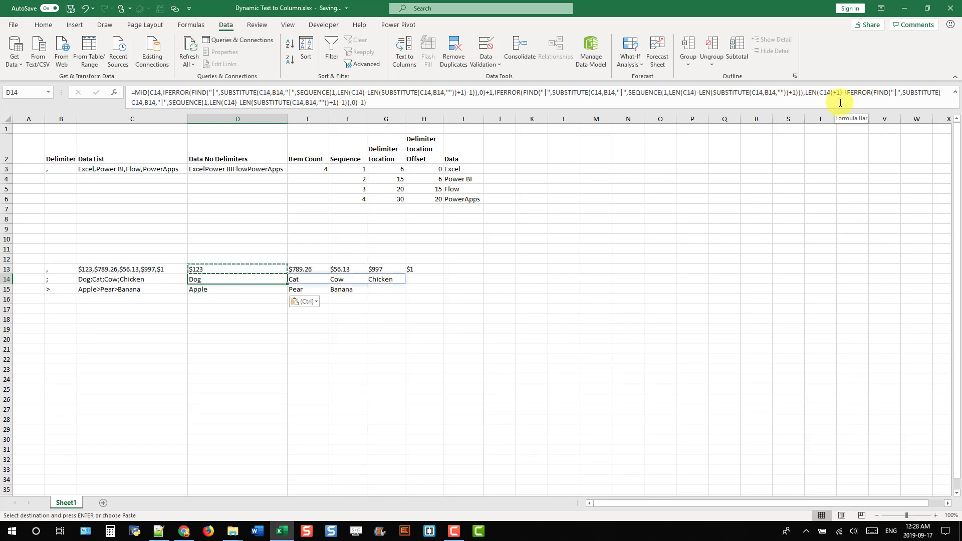